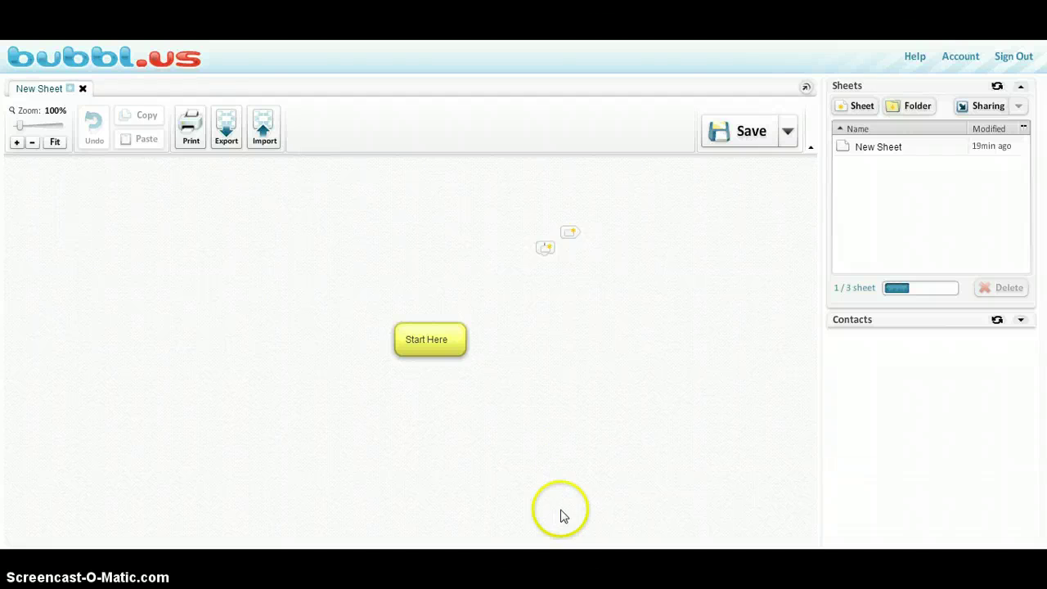
# Step: Erase the 'Start Here' text from the central bubble, leaving it blank
pyautogui.moveTo(463, 346)
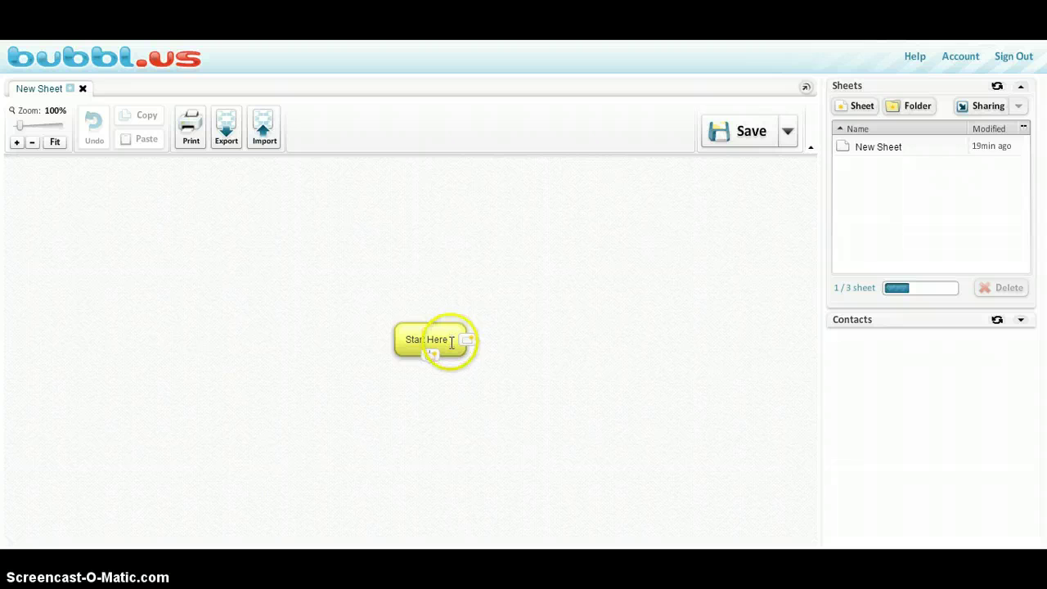
pyautogui.click(449, 339)
pyautogui.click(642, 384)
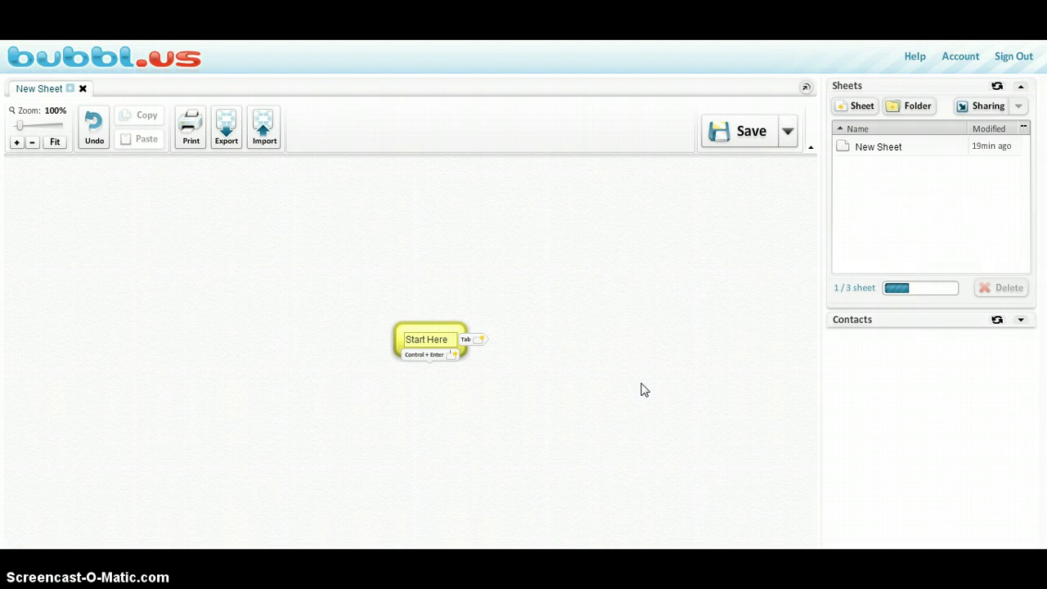
pyautogui.press('BackSpace')
pyautogui.press('BackSpace')
pyautogui.press('BackSpace')
pyautogui.press('BackSpace')
pyautogui.press('BackSpace')
pyautogui.press('BackSpace')
pyautogui.press('BackSpace')
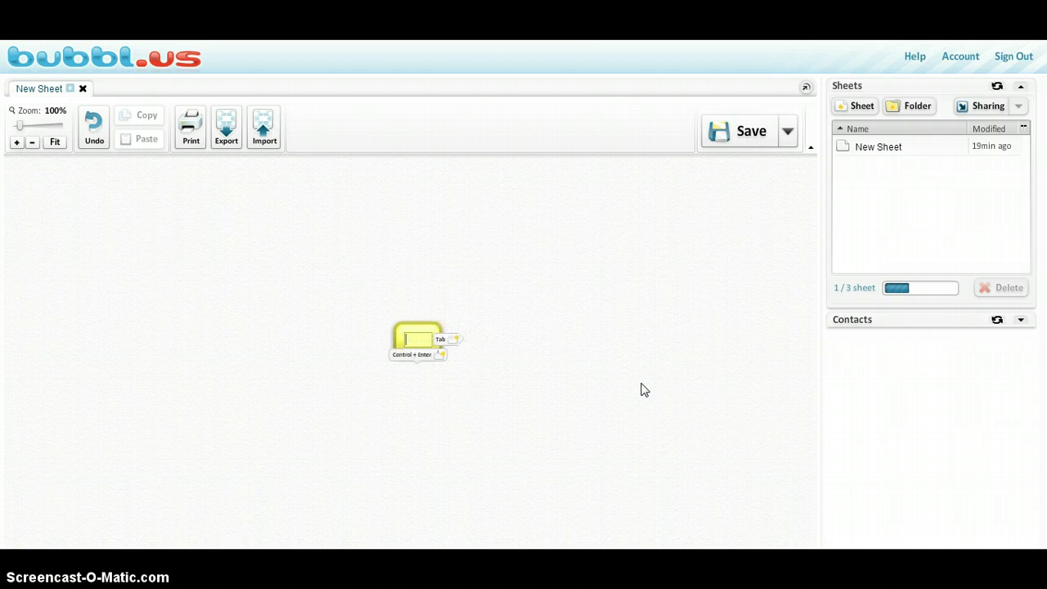
pyautogui.click(642, 390)
pyautogui.click(743, 362)
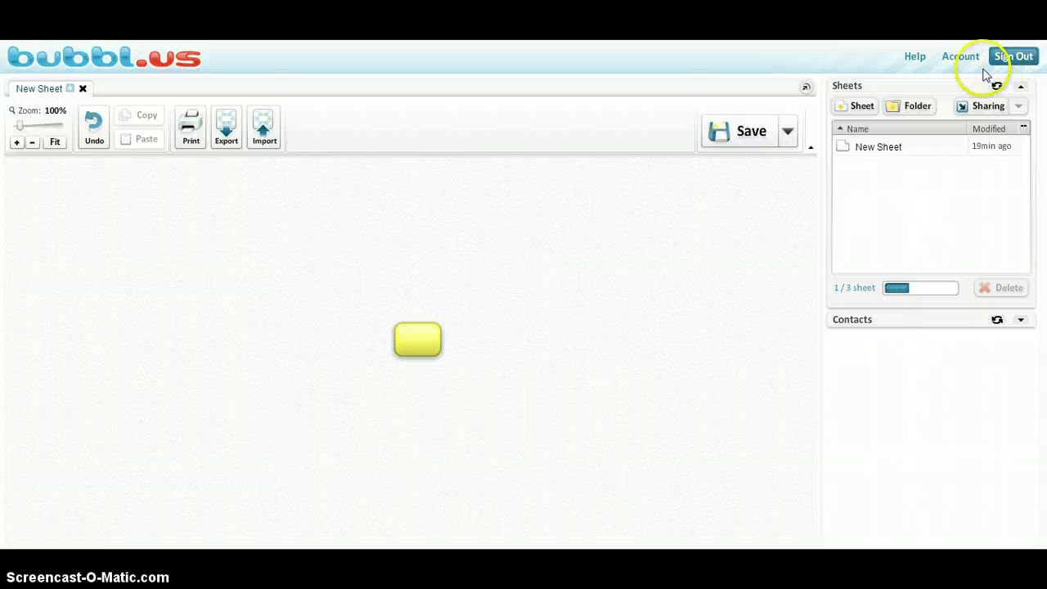
# Step: Sign out without saving New Sheet, then sign back in with the account password
pyautogui.click(1012, 59)
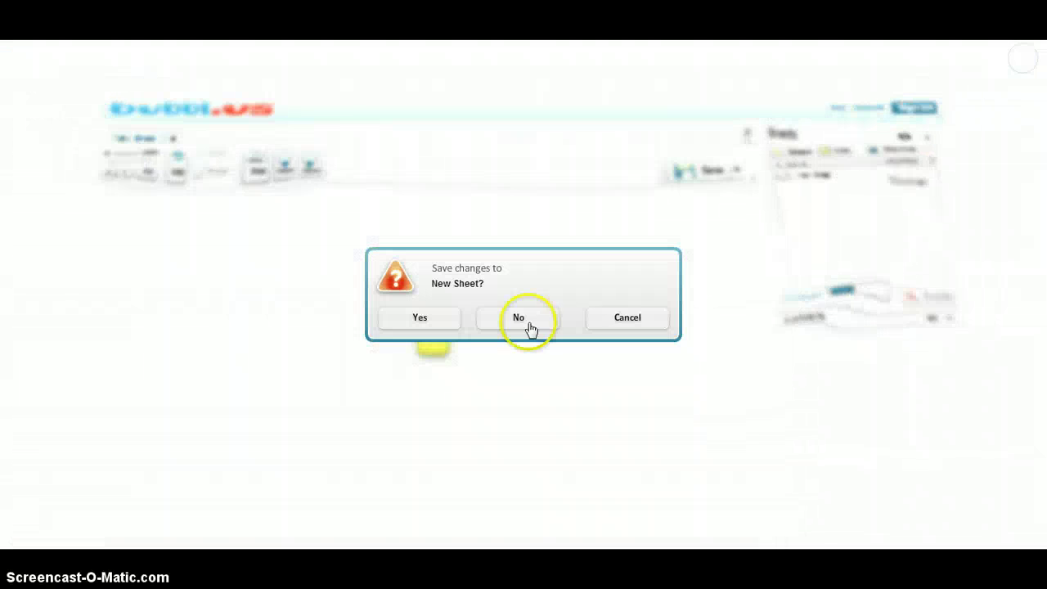
pyautogui.click(515, 319)
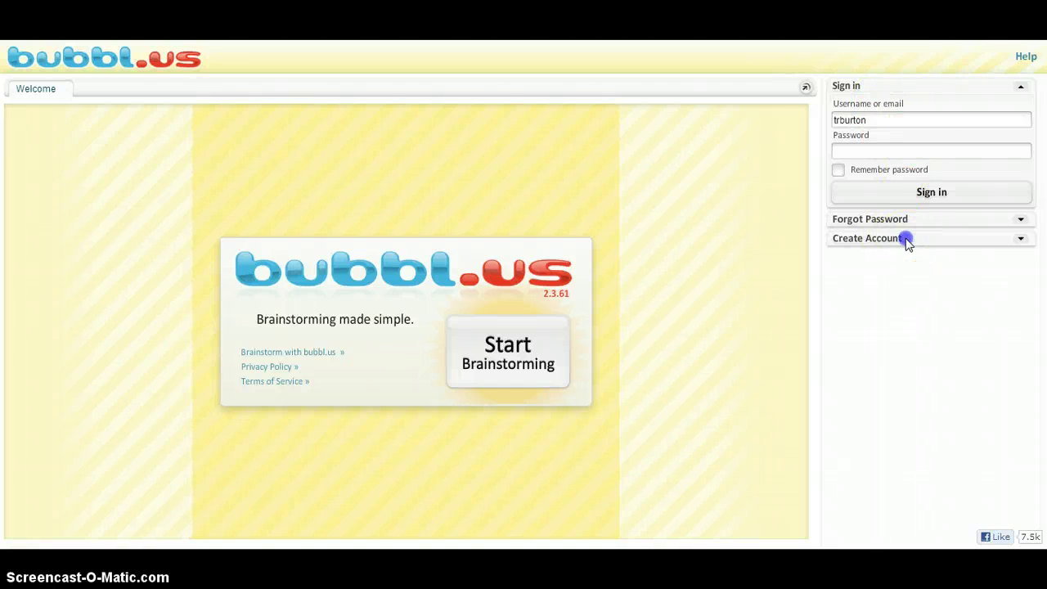
pyautogui.click(906, 239)
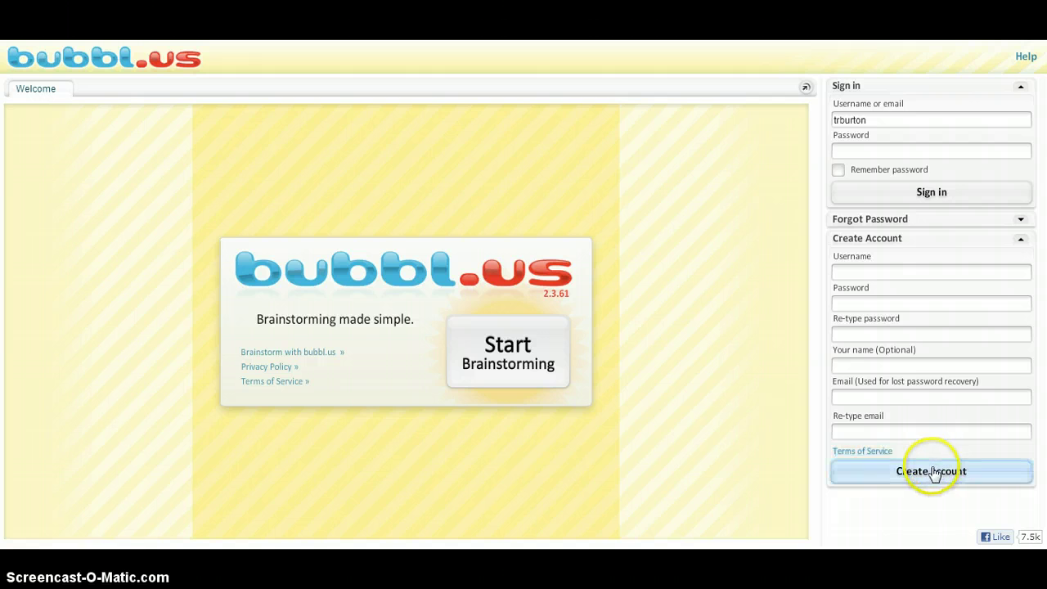
pyautogui.click(927, 147)
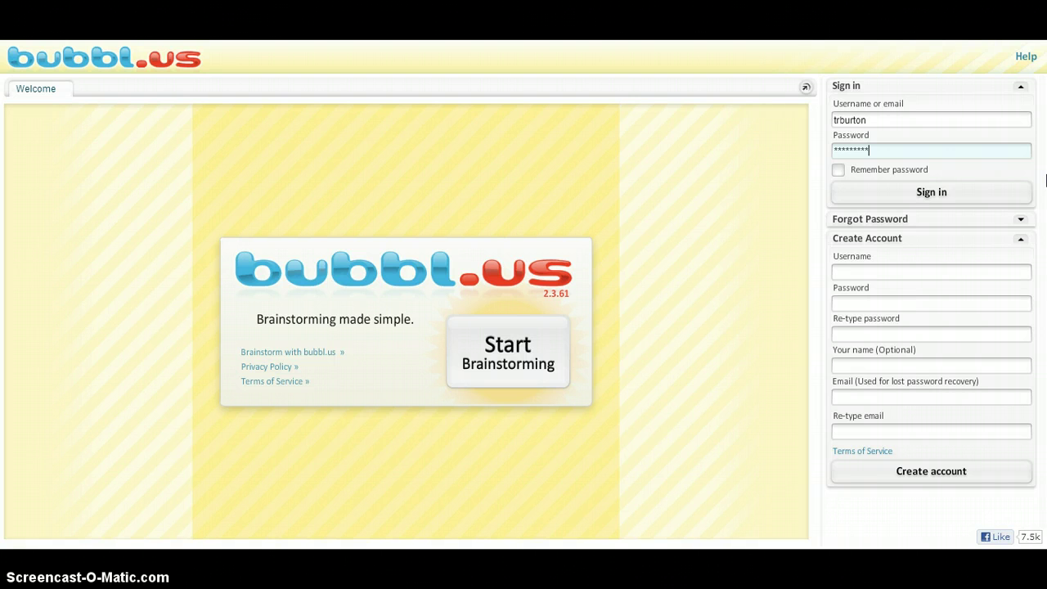
pyautogui.press('Return')
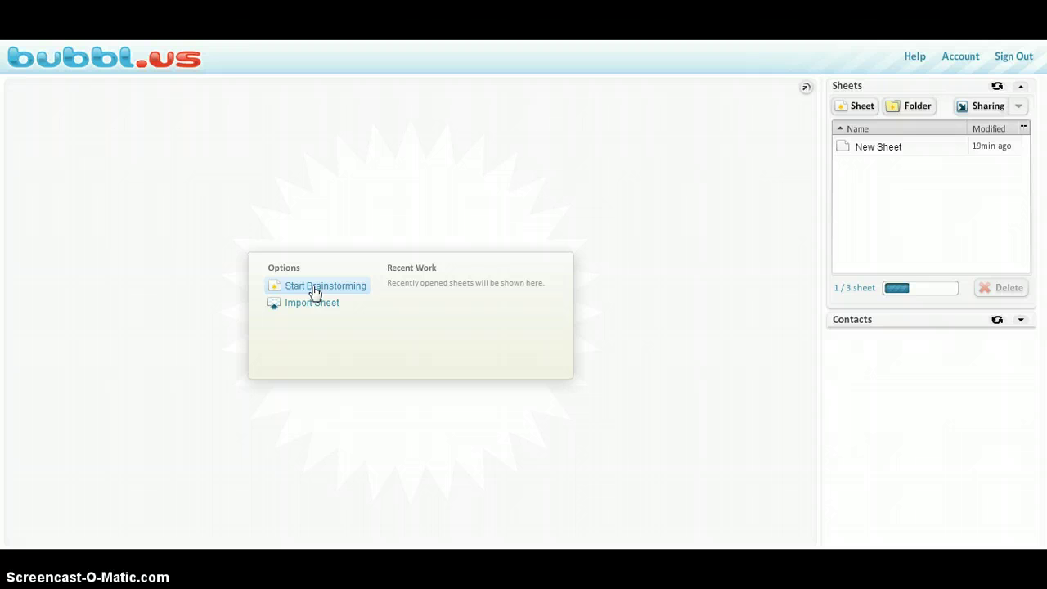
# Step: Start a brainstorming sheet and type 'Getting a high GPA' into its Start Here bubble
pyautogui.click(315, 287)
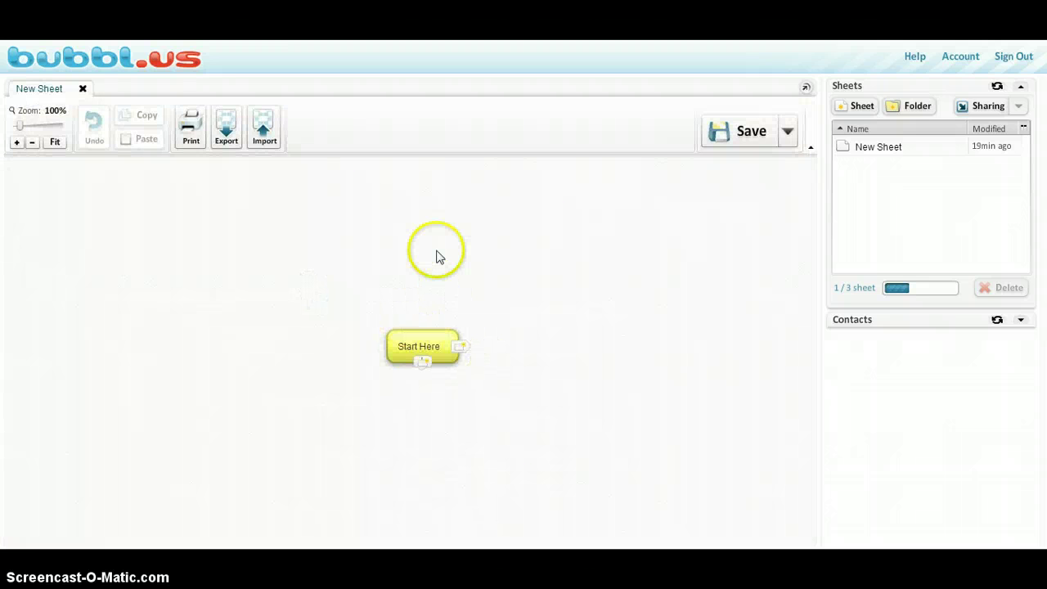
pyautogui.moveTo(441, 347)
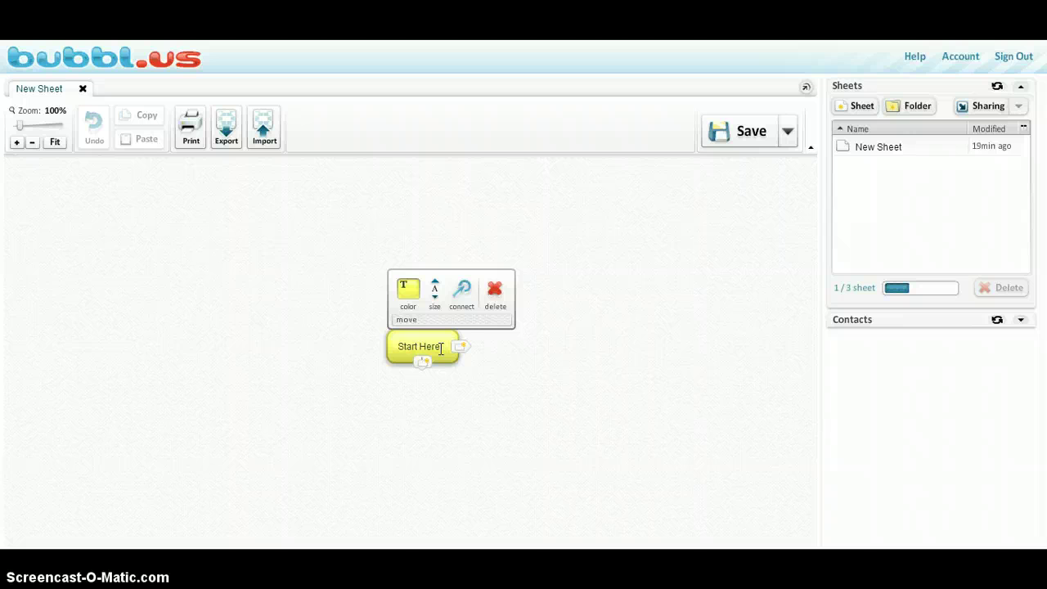
pyautogui.click(440, 348)
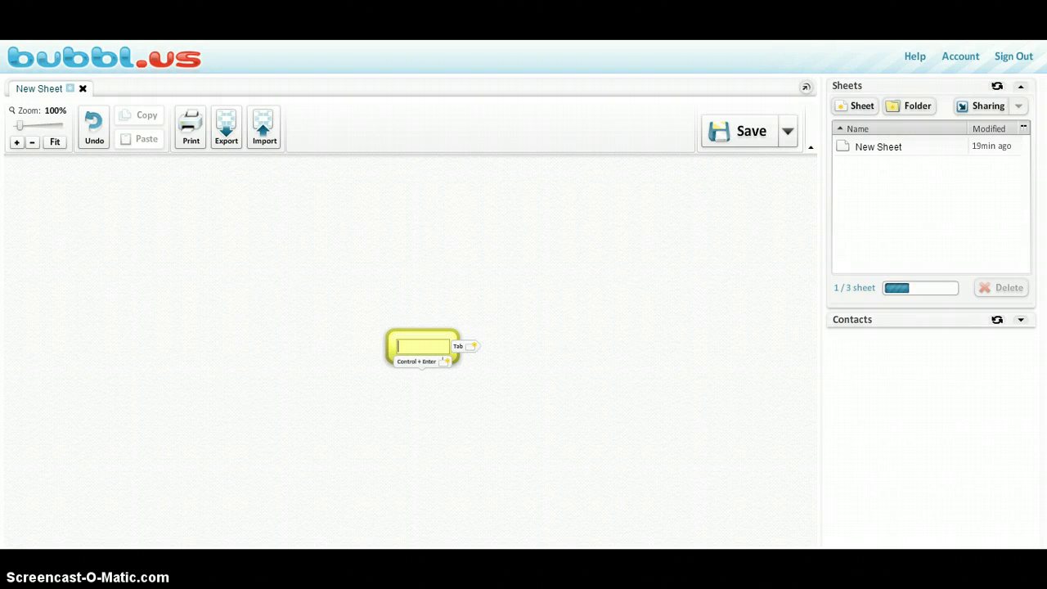
pyautogui.write('Getti')
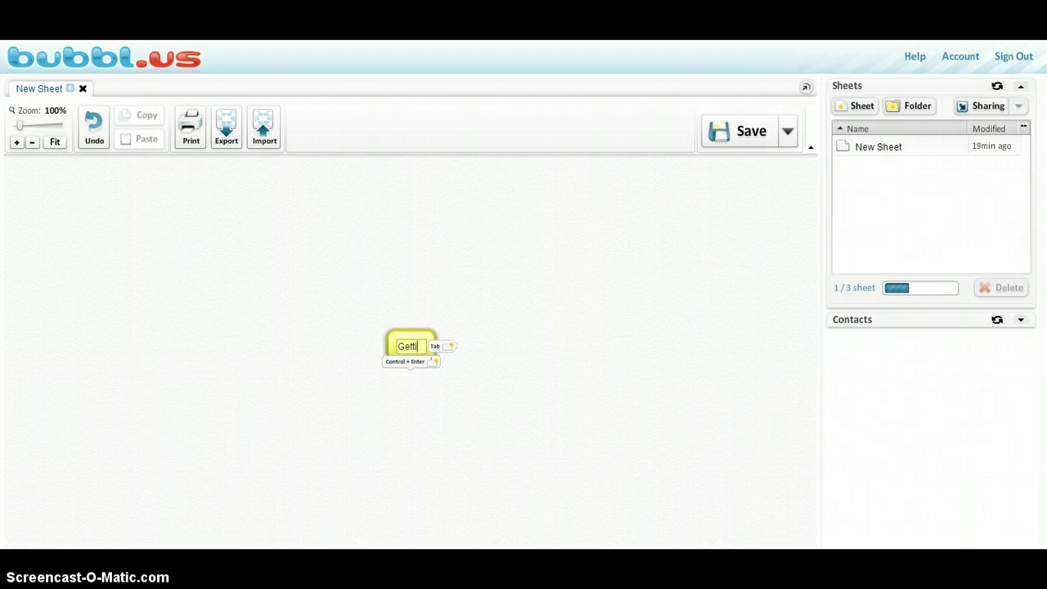
pyautogui.write('ng')
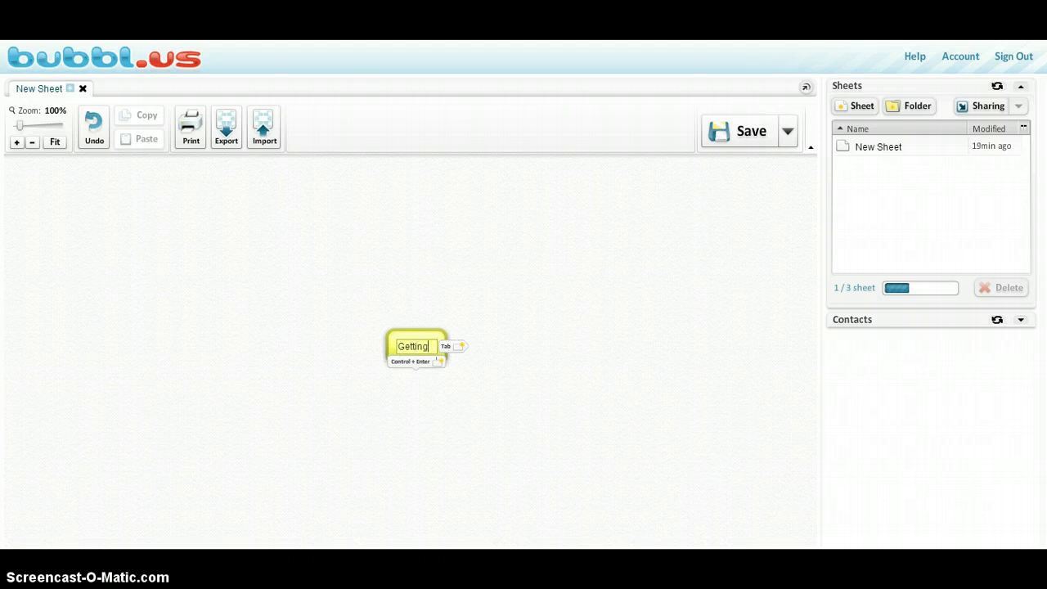
pyautogui.write(' T')
pyautogui.press('BackSpace')
pyautogui.press('BackSpace')
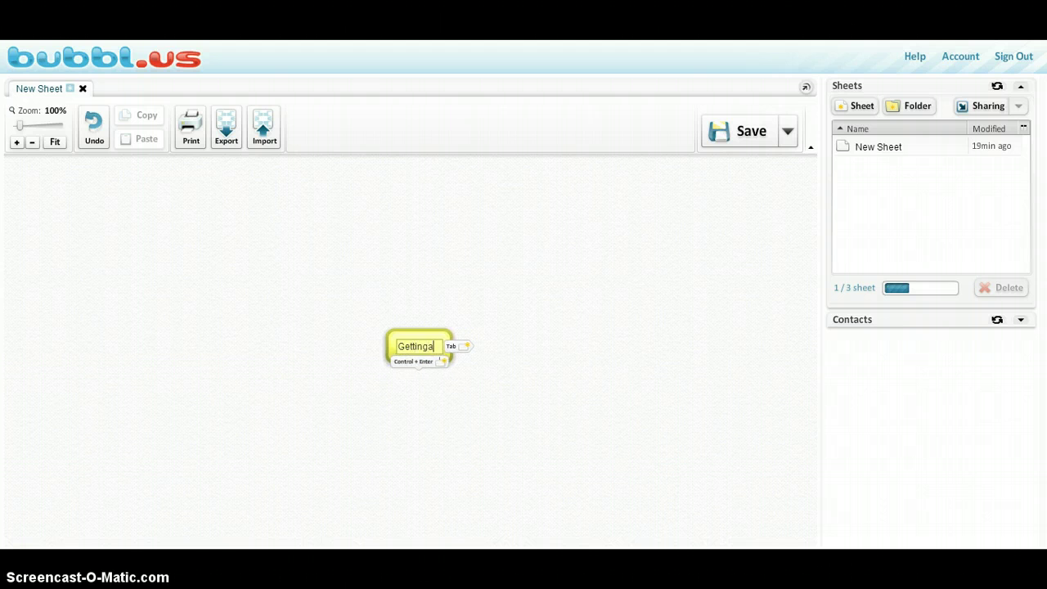
pyautogui.write('a high GA')
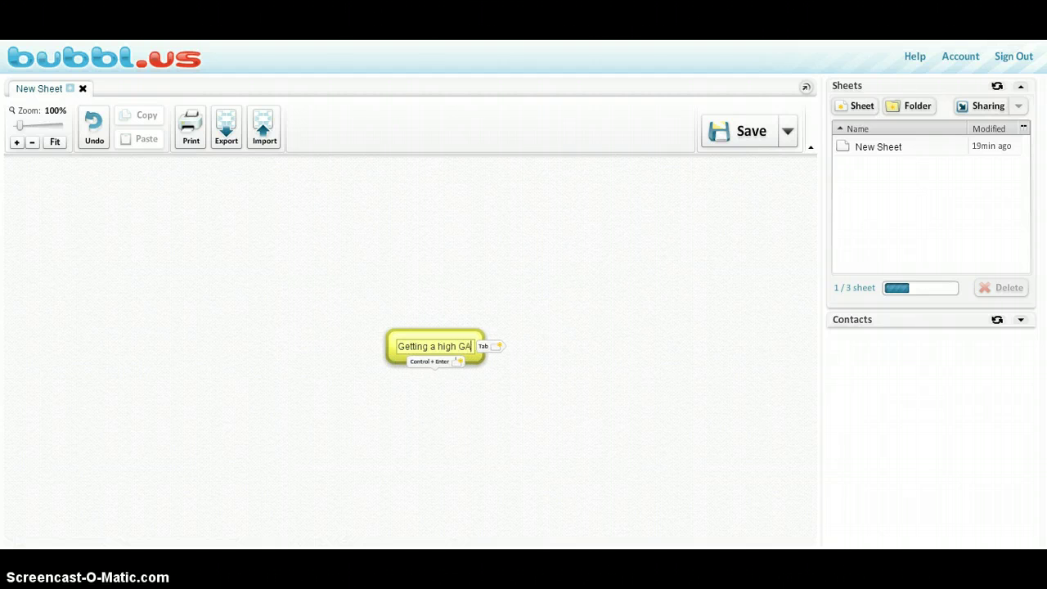
pyautogui.press('BackSpace')
pyautogui.write('PA')
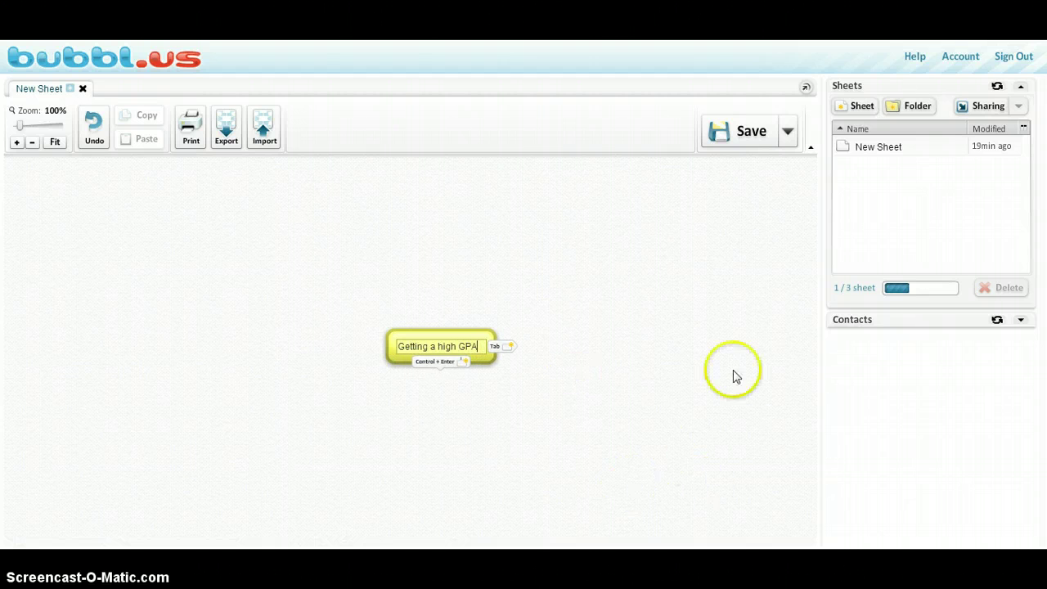
pyautogui.click(680, 396)
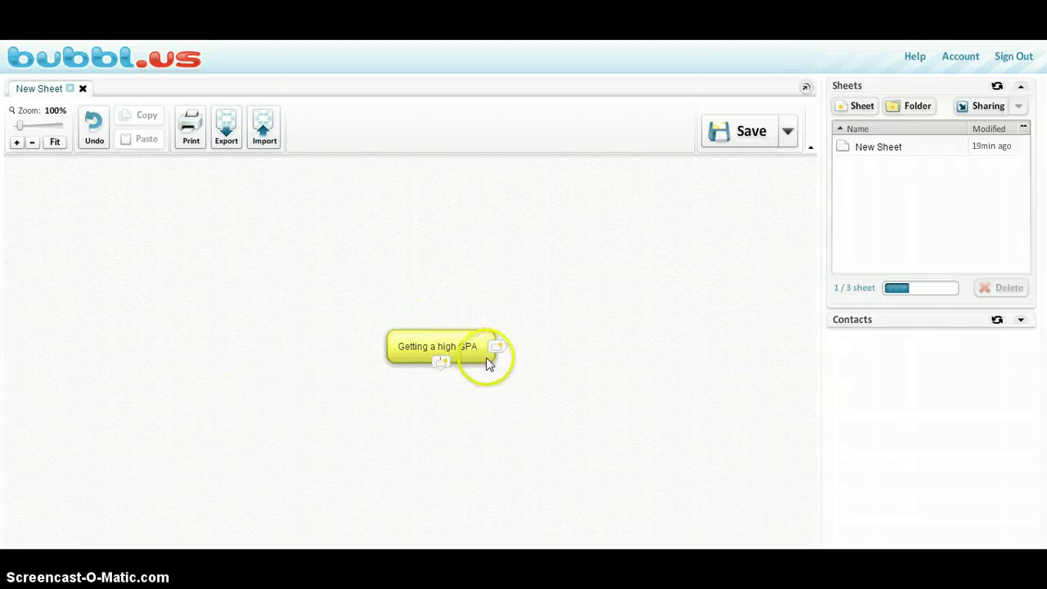
pyautogui.moveTo(487, 364)
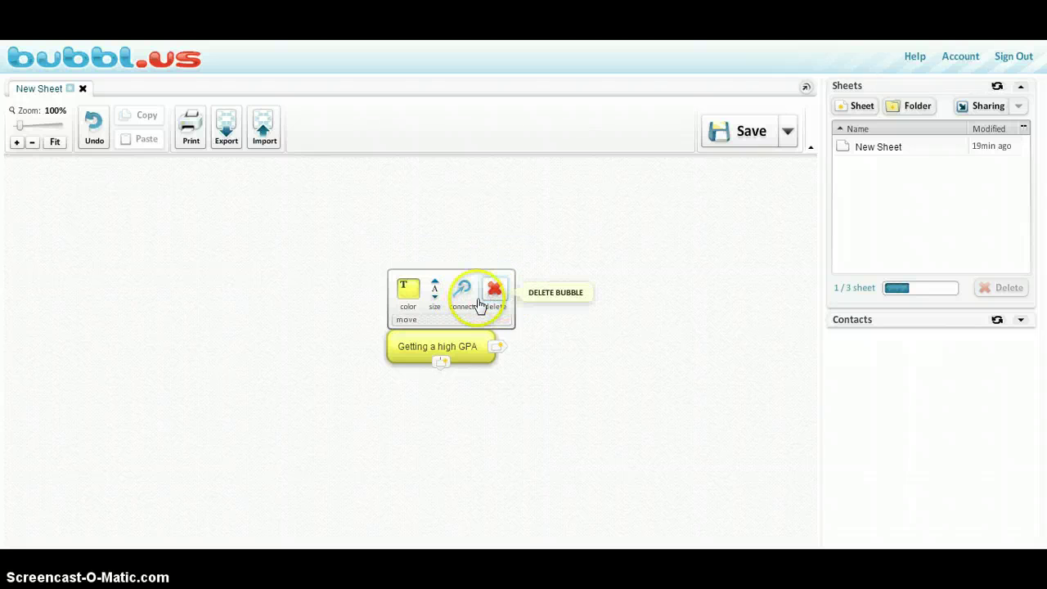
# Step: Colour the central bubble red and increase its text size by two steps
pyautogui.click(414, 297)
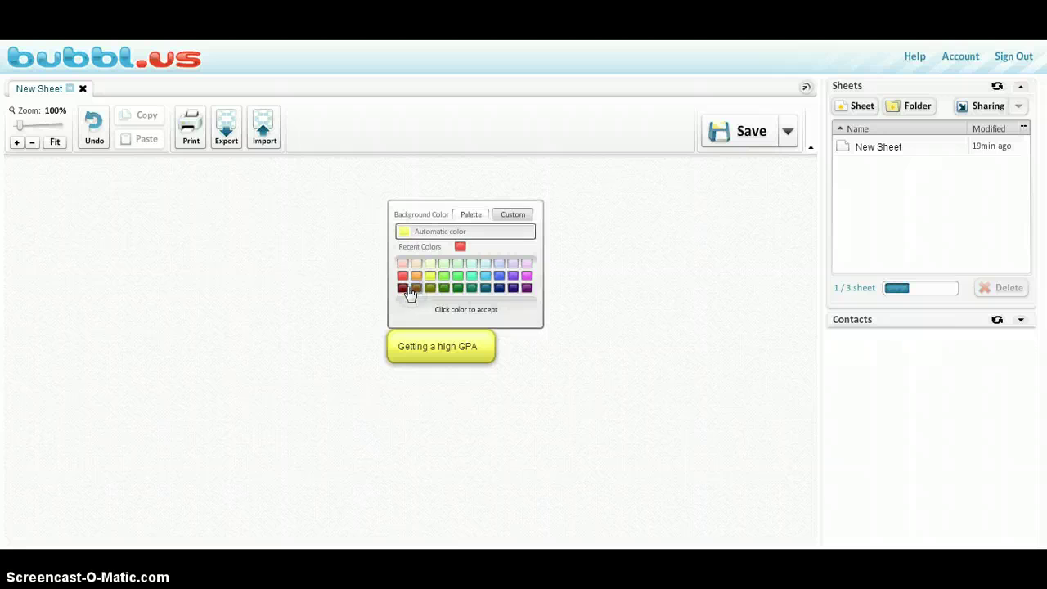
pyautogui.click(401, 280)
pyautogui.click(453, 349)
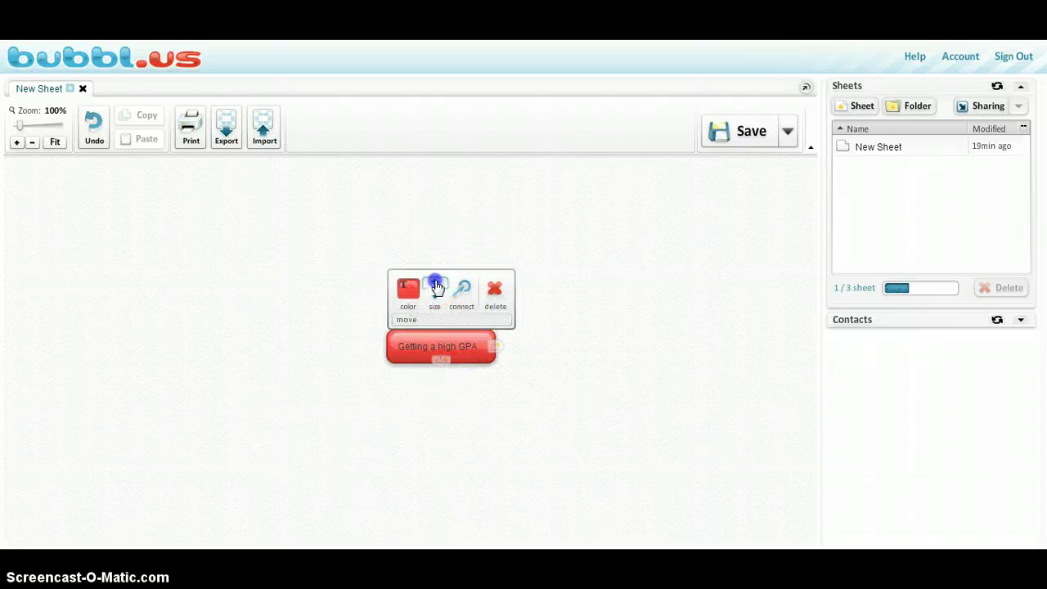
pyautogui.click(436, 286)
pyautogui.click(437, 287)
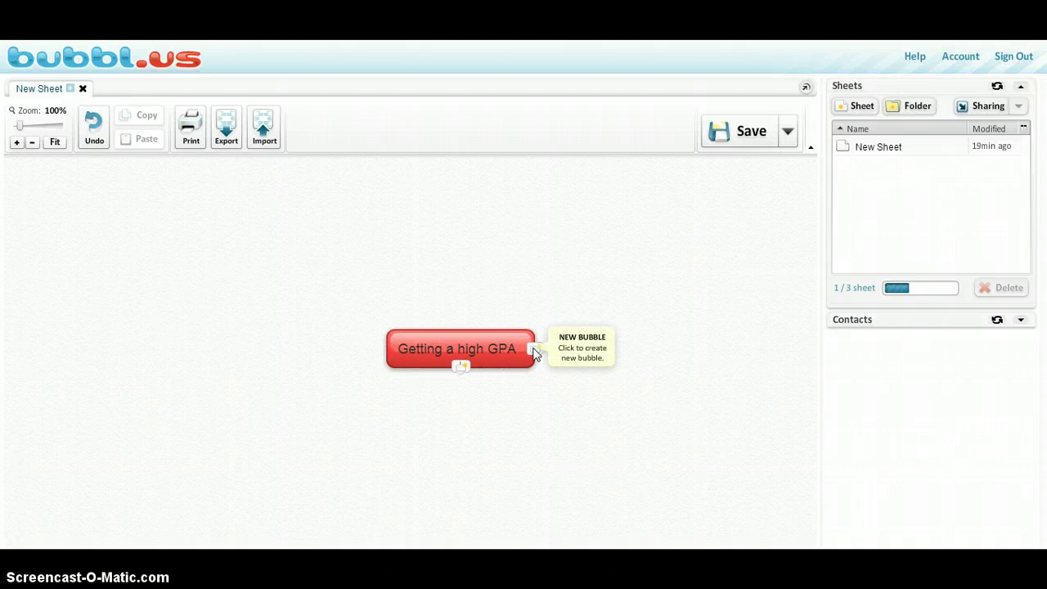
# Step: Add a child bubble, shift the map toward the top, and add a bubble right of the root
pyautogui.click(458, 368)
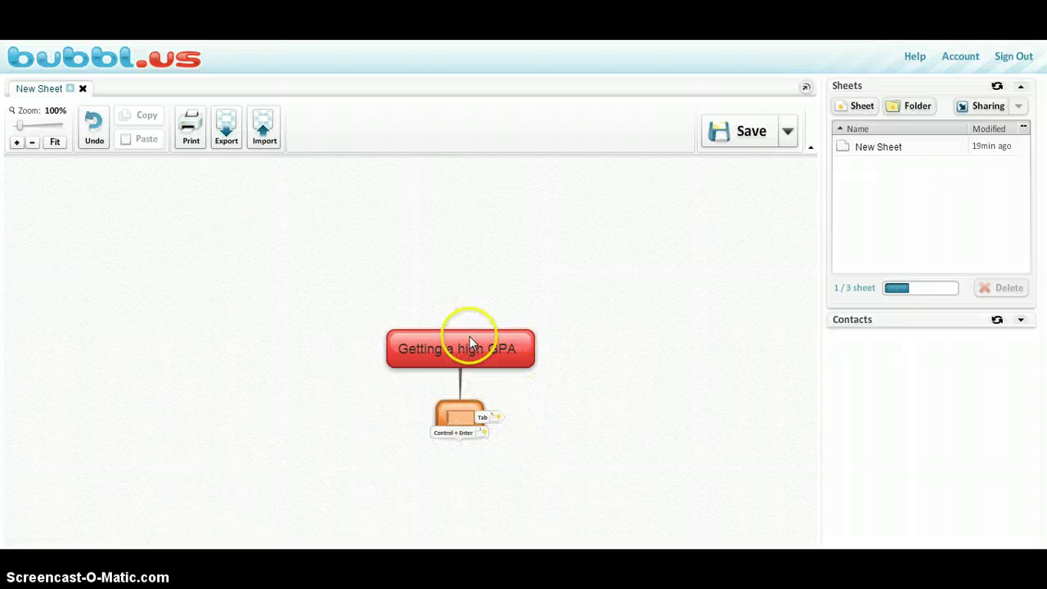
pyautogui.moveTo(470, 337); pyautogui.dragTo(437, 206)
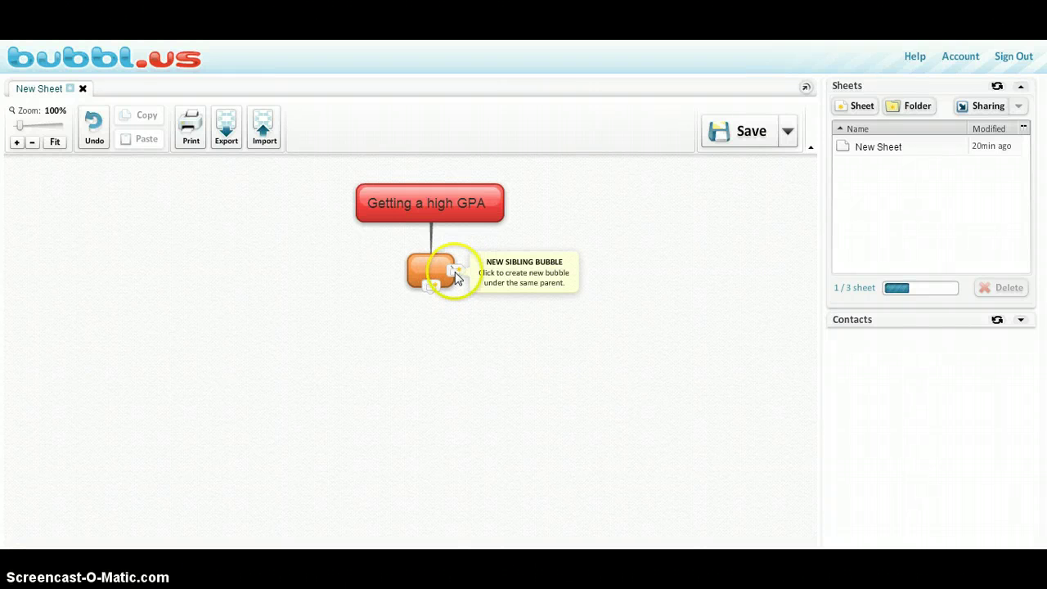
pyautogui.click(505, 205)
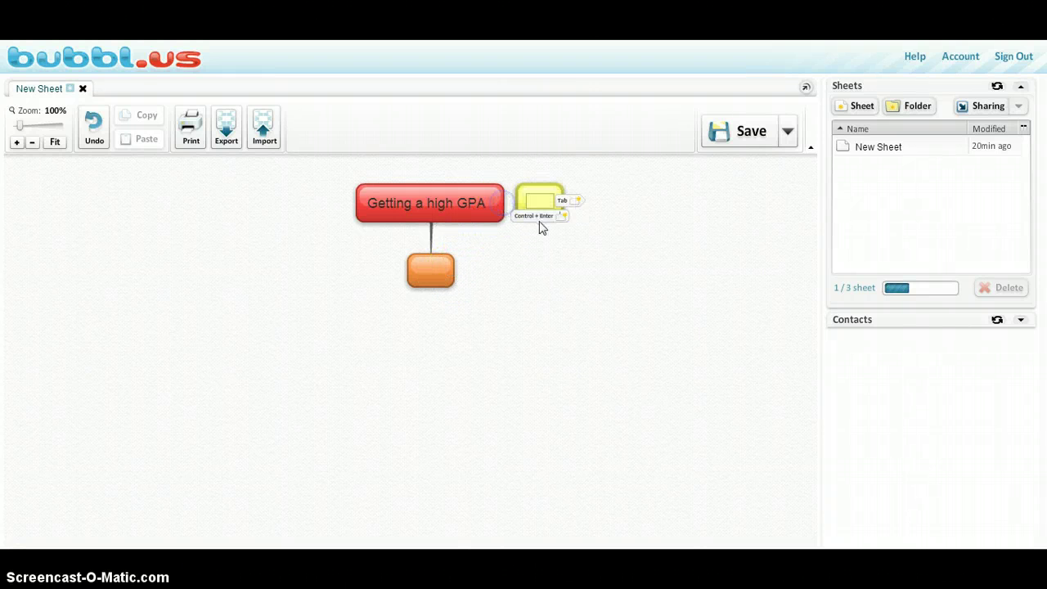
pyautogui.click(614, 259)
pyautogui.click(550, 195)
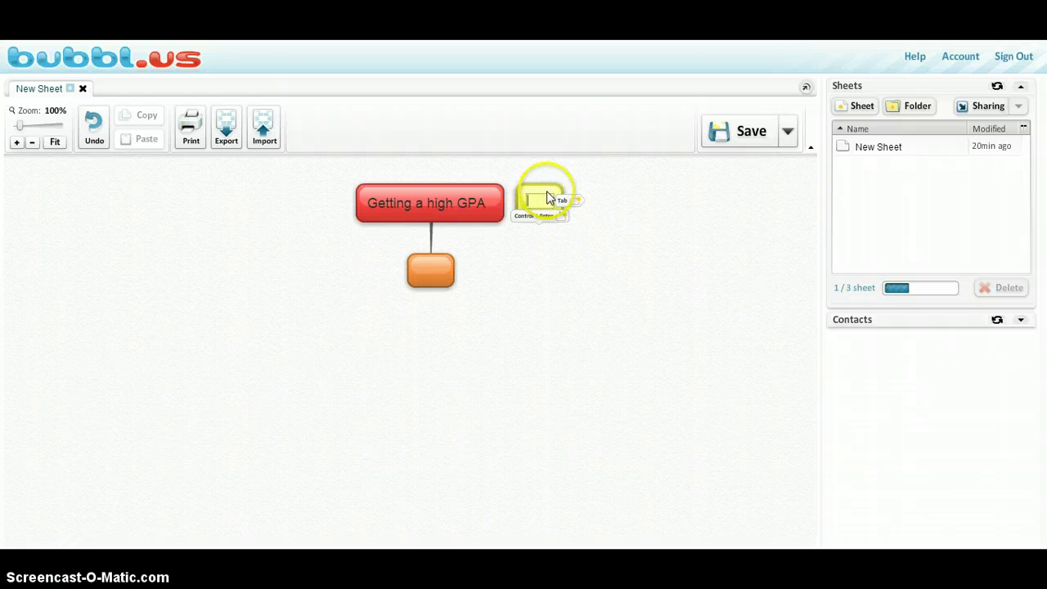
# Step: Delete the orange child bubble, keeping the new yellow bubble selected
pyautogui.click(433, 267)
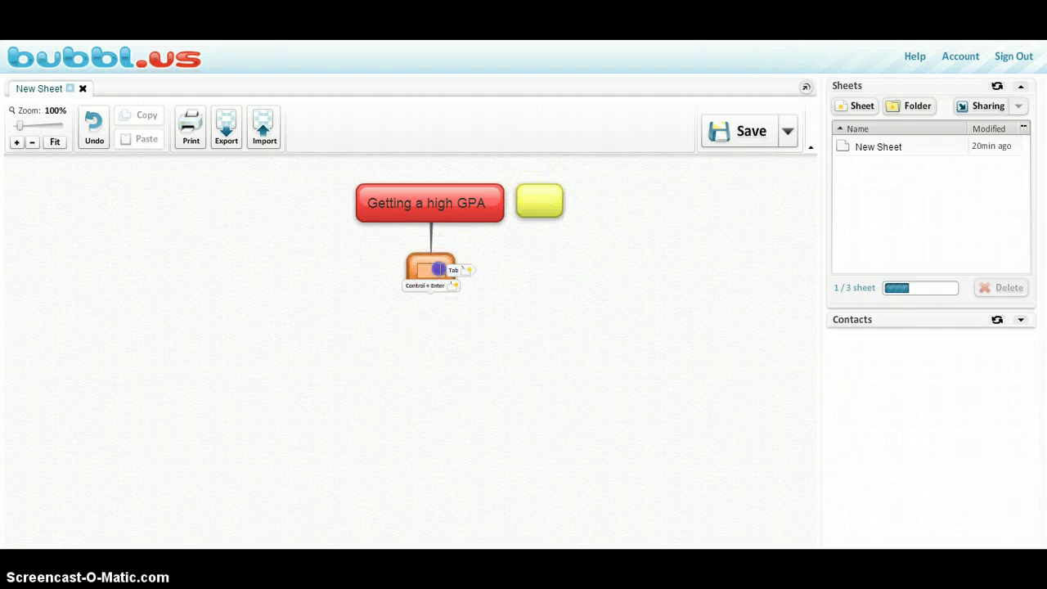
pyautogui.click(448, 268)
pyautogui.rightClick(449, 267)
pyautogui.click(426, 356)
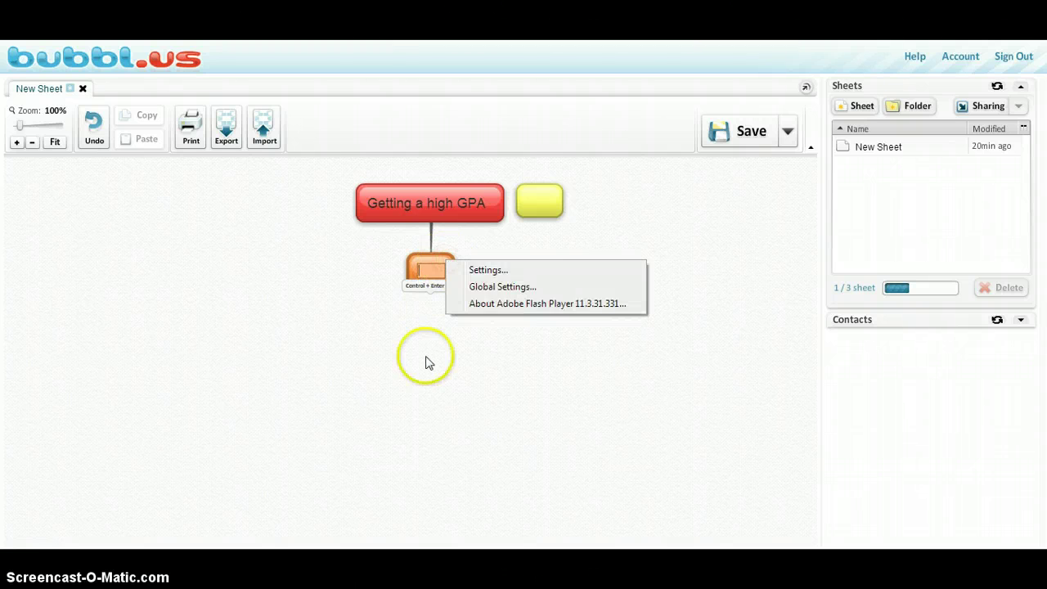
pyautogui.click(428, 267)
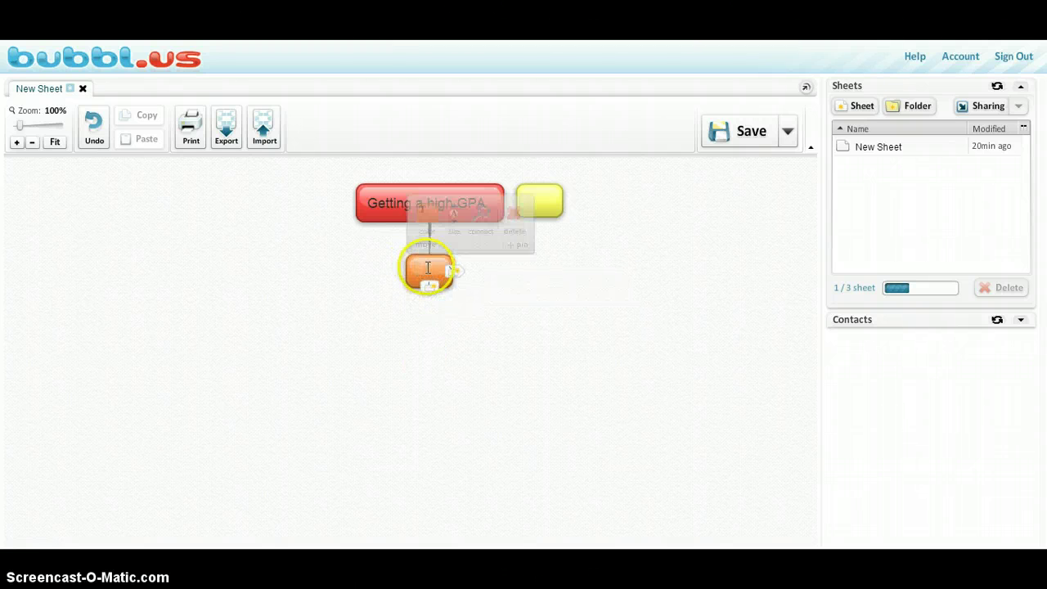
pyautogui.click(513, 213)
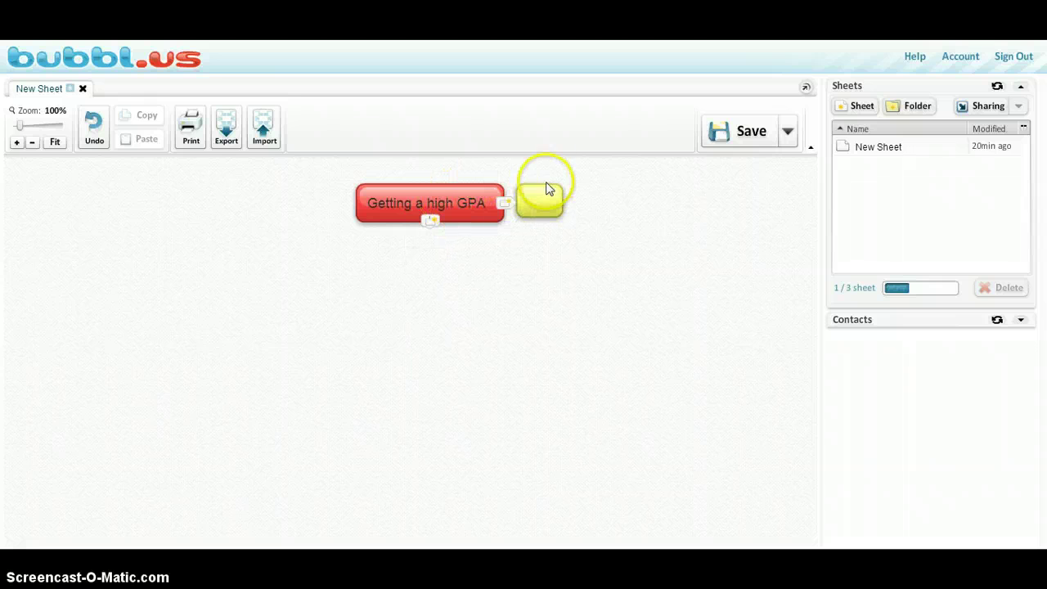
pyautogui.click(542, 197)
# Step: Move the yellow bubble further right and label it 'STUDY!!'
pyautogui.moveTo(553, 191); pyautogui.dragTo(632, 189)
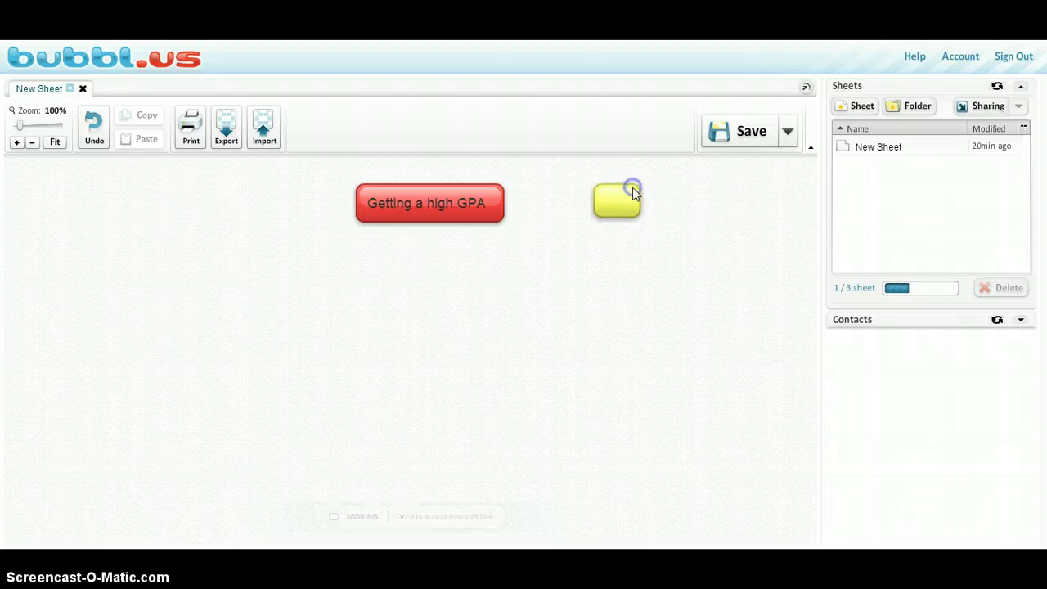
pyautogui.click(718, 358)
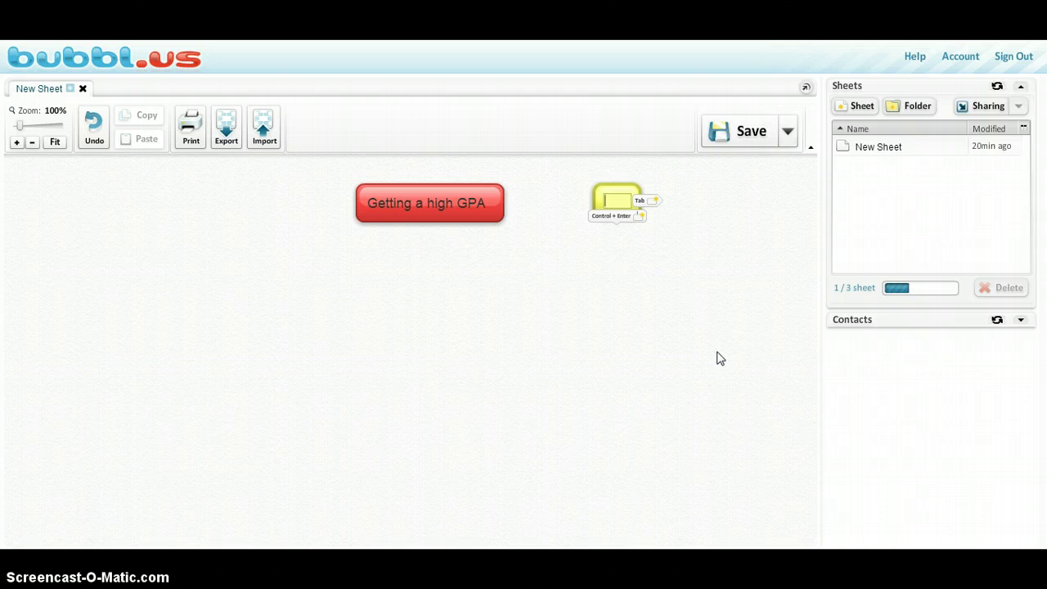
pyautogui.write('STUDY!!')
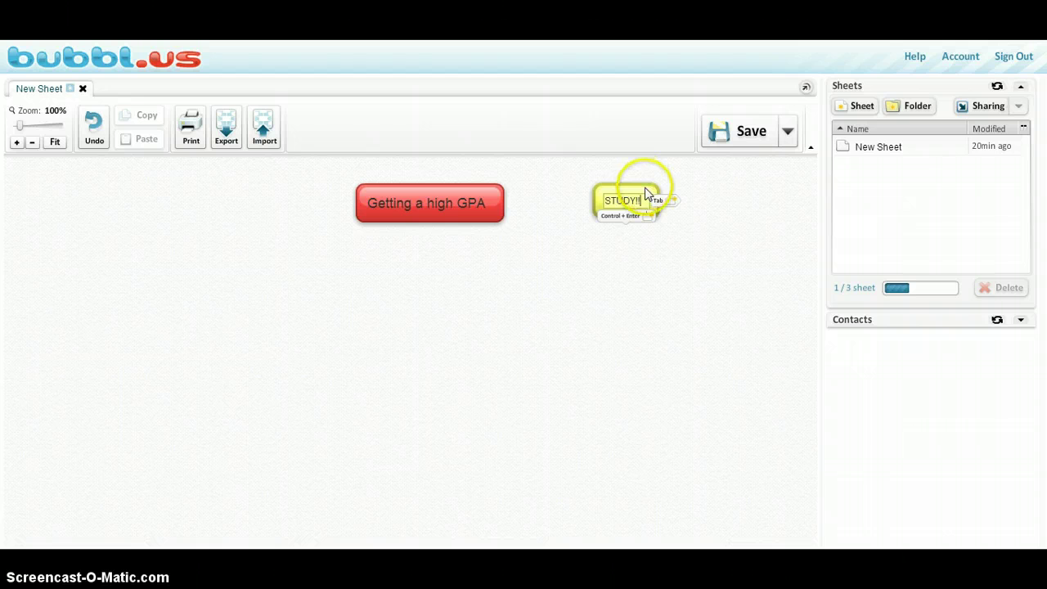
pyautogui.click(661, 236)
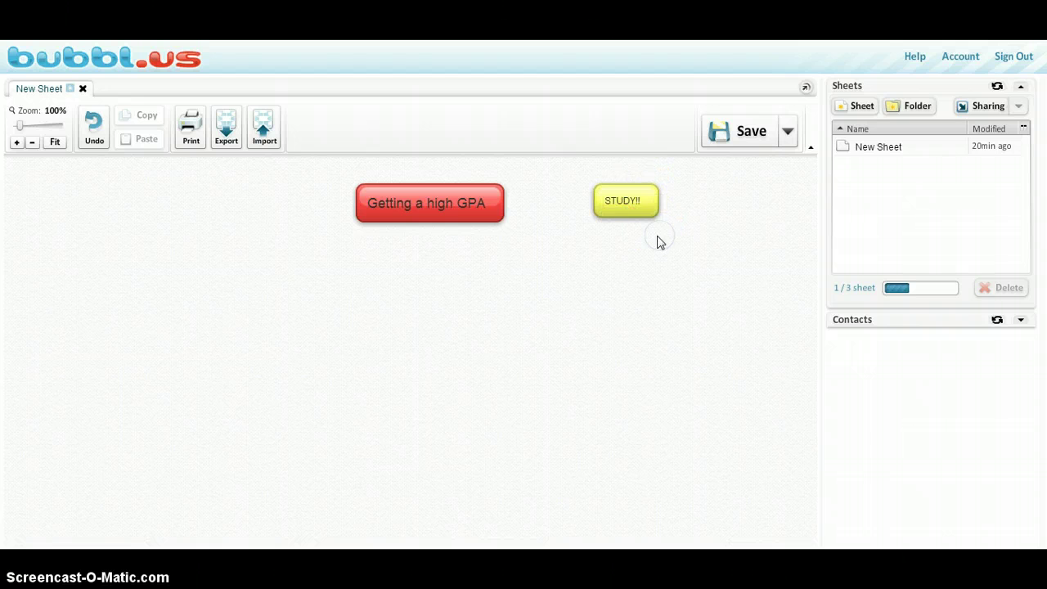
# Step: Draw a connecting arrow from Getting a high GPA to STUDY!!
pyautogui.moveTo(638, 212)
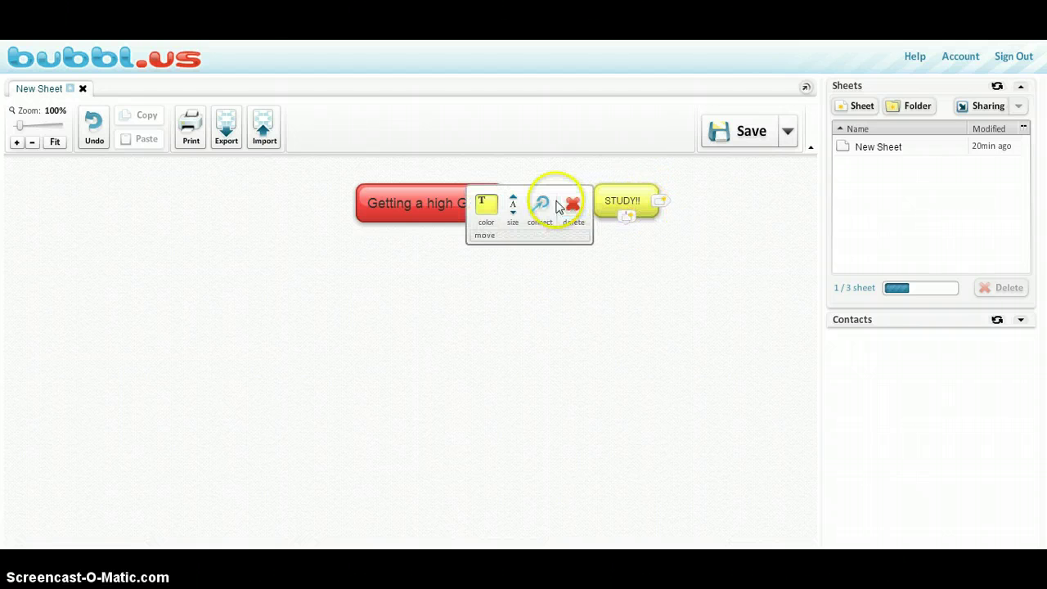
pyautogui.click(536, 315)
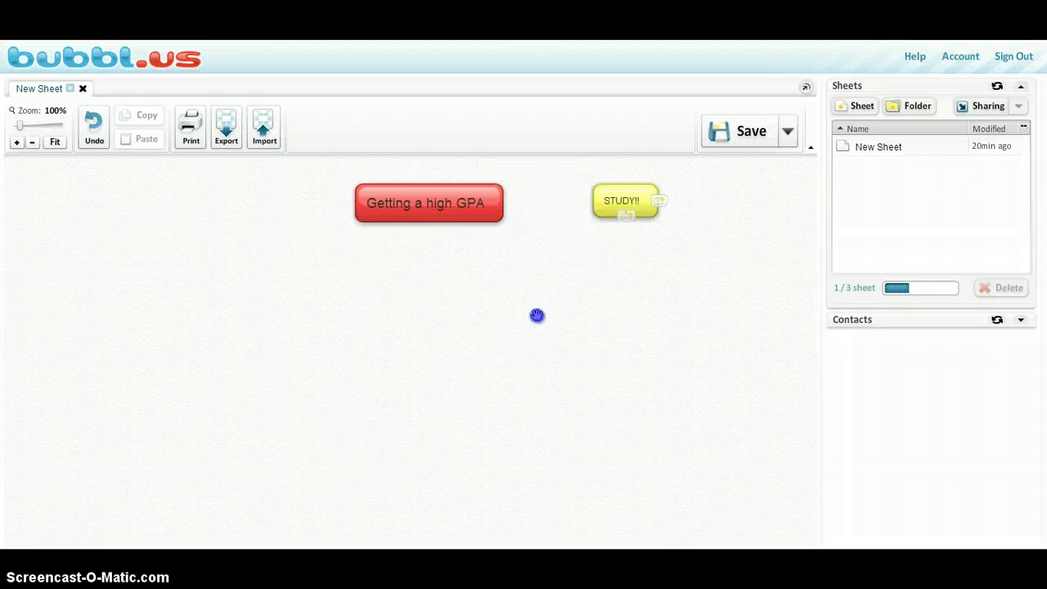
pyautogui.moveTo(486, 205)
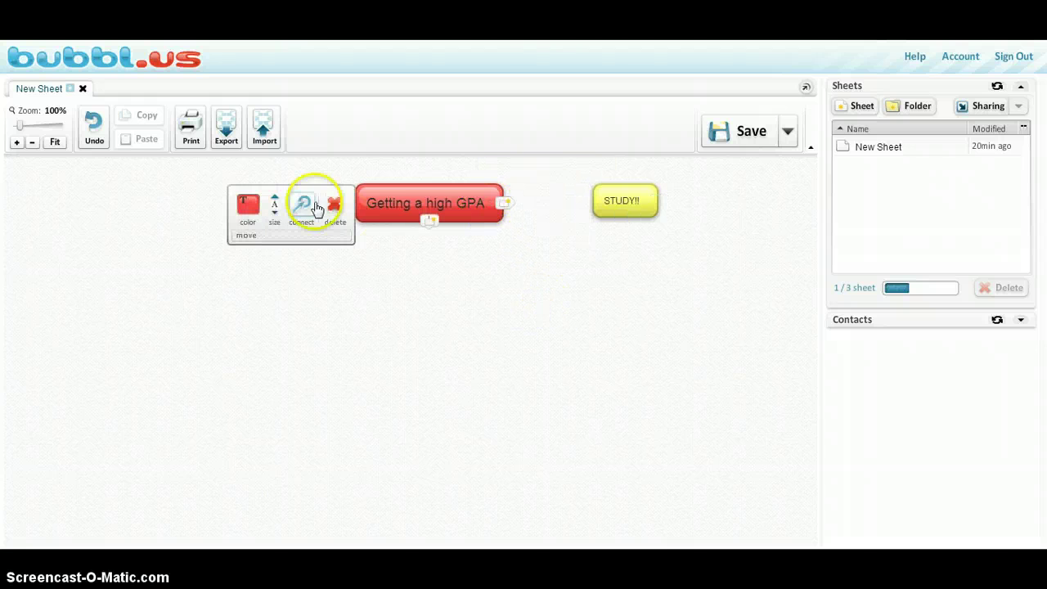
pyautogui.moveTo(317, 207); pyautogui.dragTo(601, 203)
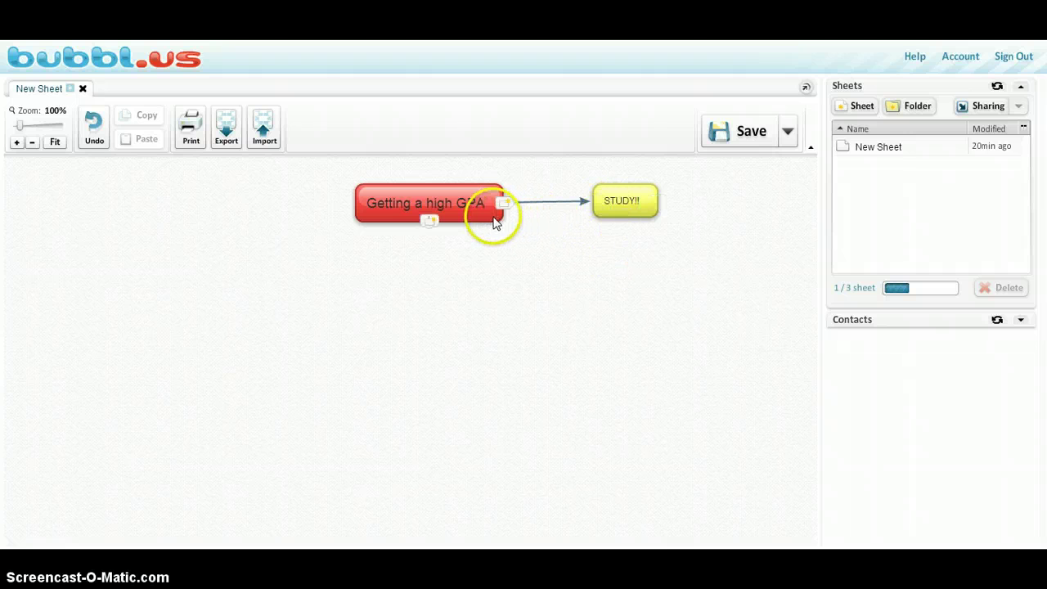
# Step: Create a bubble below STUDY!! labelled 'Use campus resources'
pyautogui.click(501, 202)
pyautogui.moveTo(529, 199); pyautogui.dragTo(598, 286)
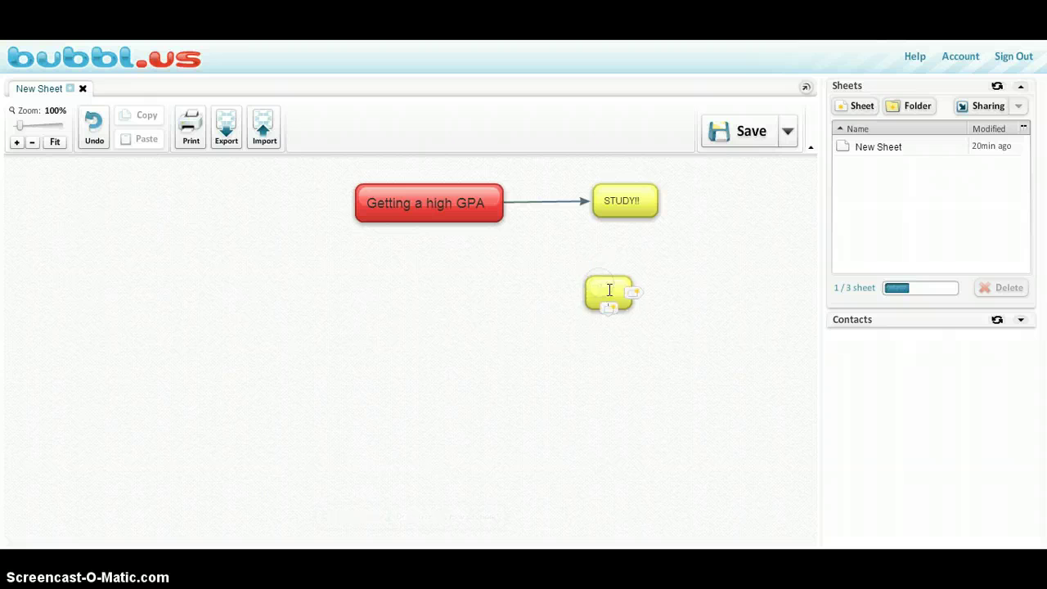
pyautogui.click(608, 290)
pyautogui.write('Use campus resou')
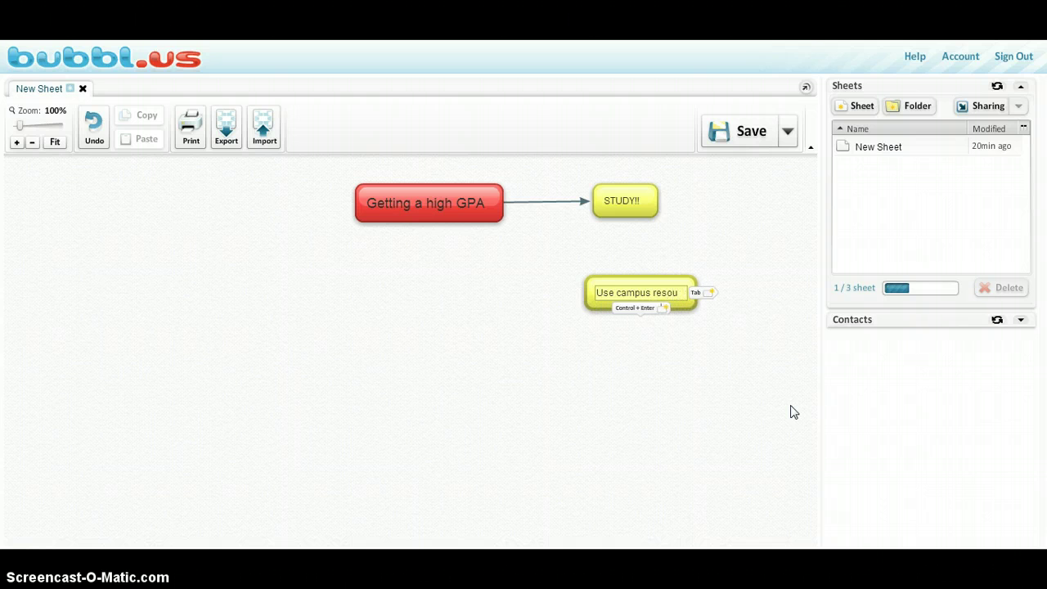
pyautogui.write('rces')
pyautogui.click(682, 311)
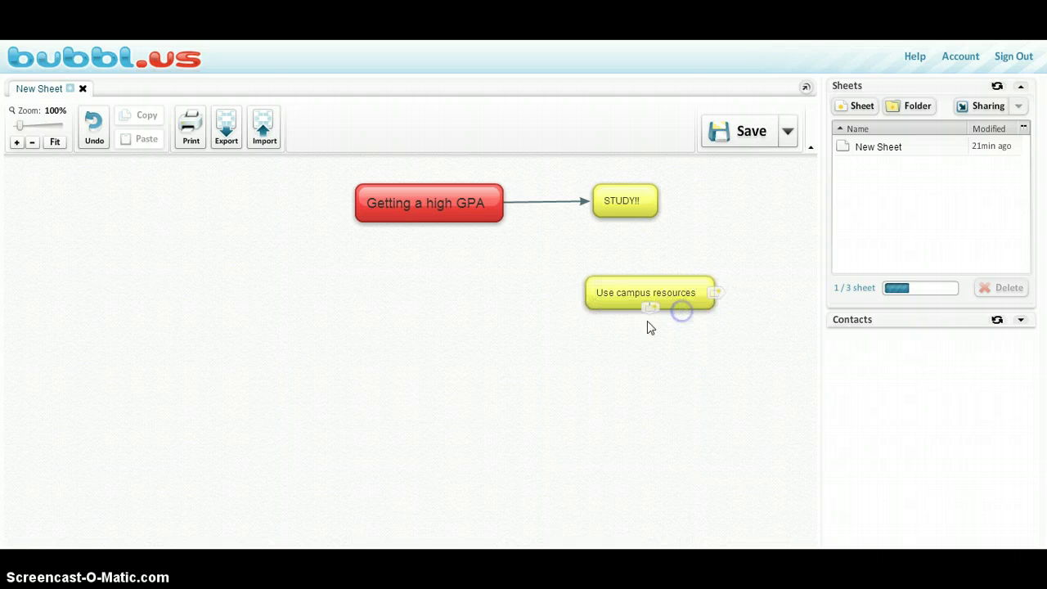
# Step: Link Getting a high GPA to Use campus resources by arrow, then add another empty bubble
pyautogui.moveTo(491, 208)
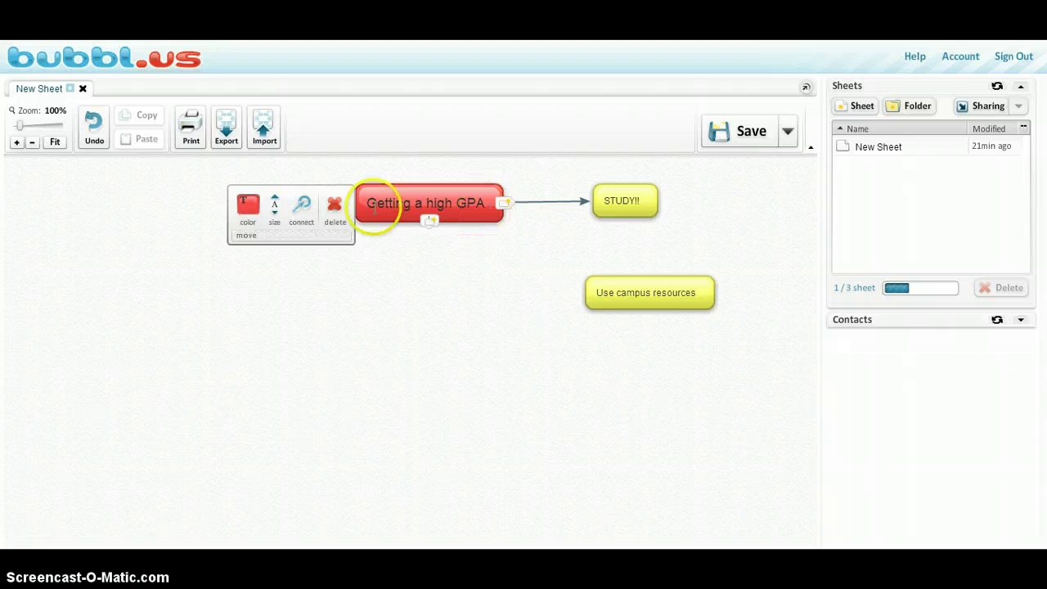
pyautogui.moveTo(302, 206); pyautogui.dragTo(593, 284)
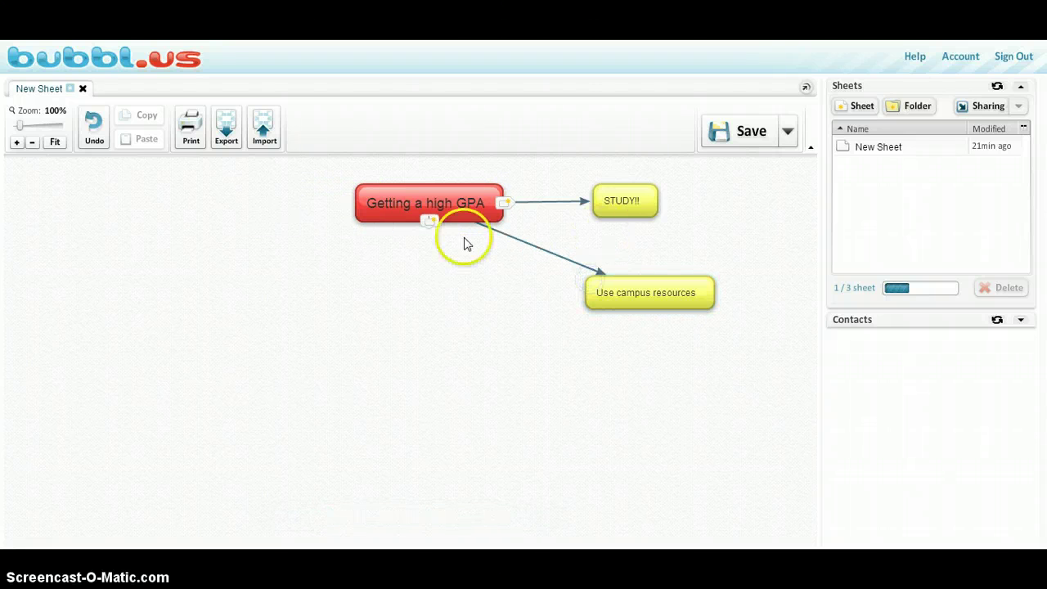
pyautogui.click(504, 204)
# Step: Place the new bubble lower, label it 'Pay attention in class!', and link it from the centre
pyautogui.moveTo(532, 200); pyautogui.dragTo(548, 350)
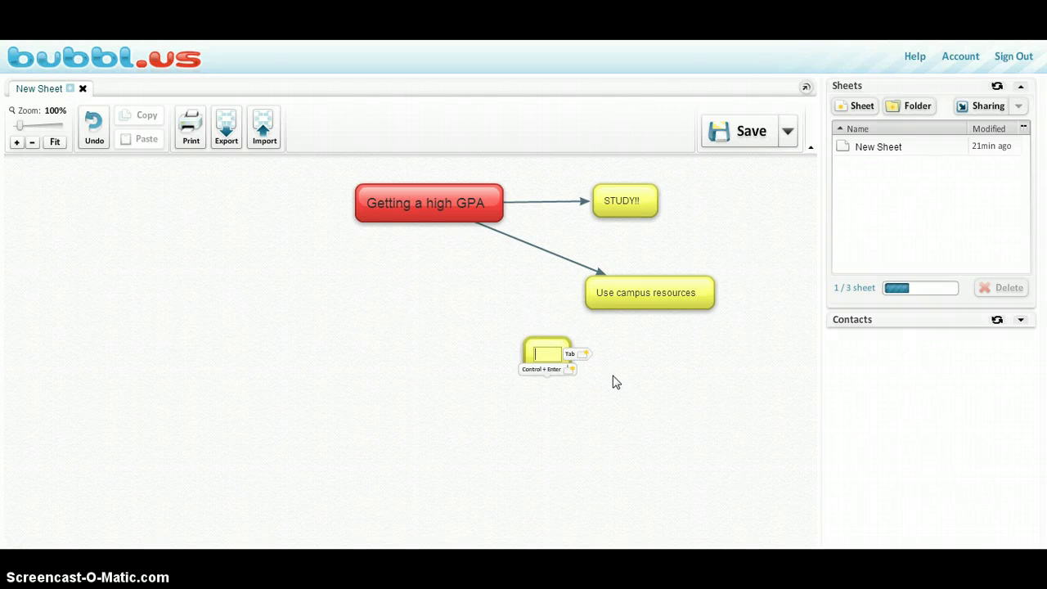
pyautogui.write('Pay at')
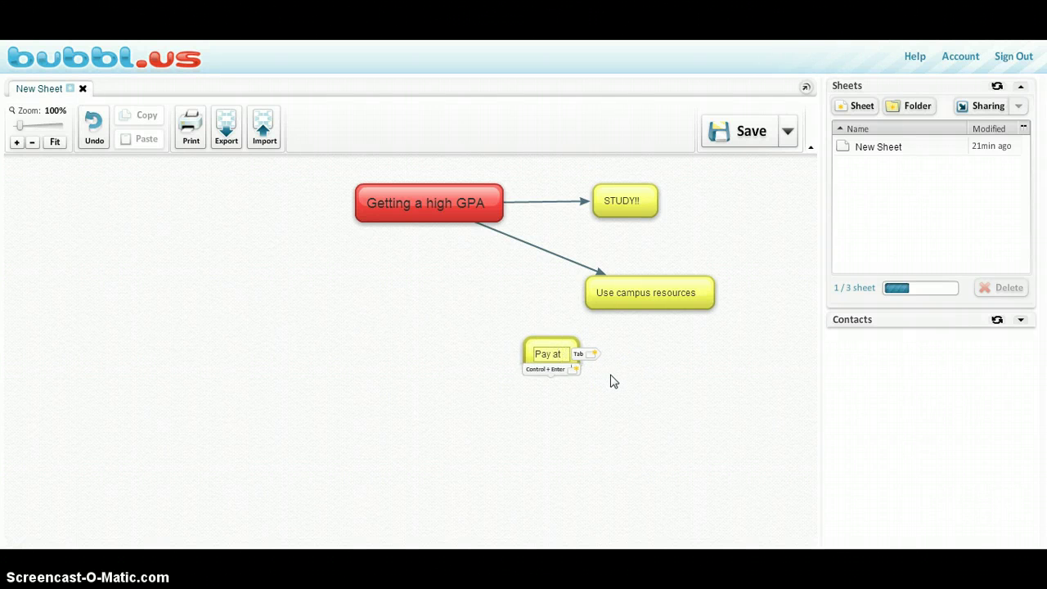
pyautogui.write('tention in class')
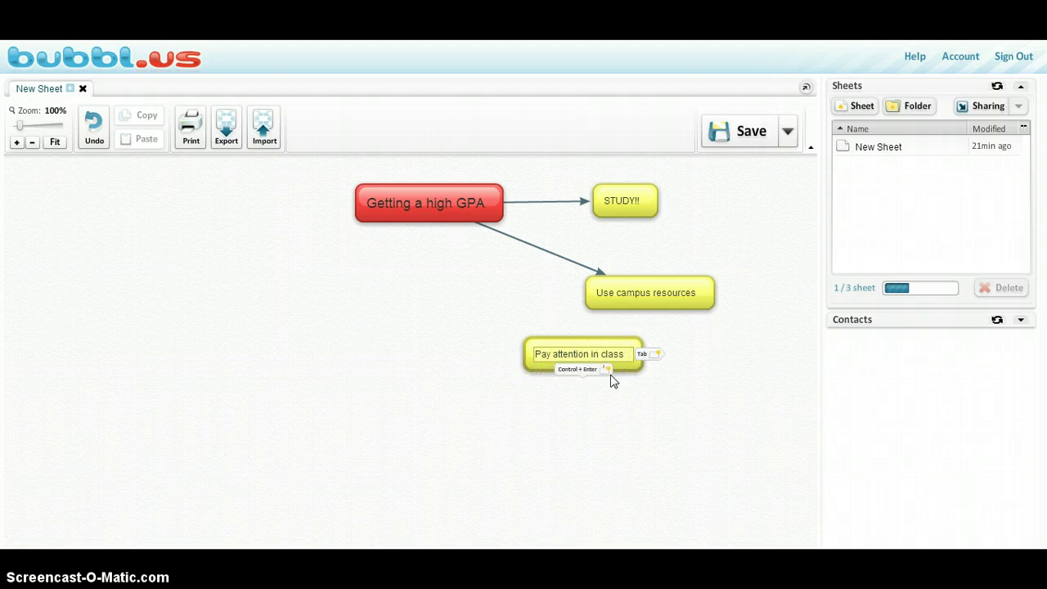
pyautogui.click(638, 431)
pyautogui.write('!')
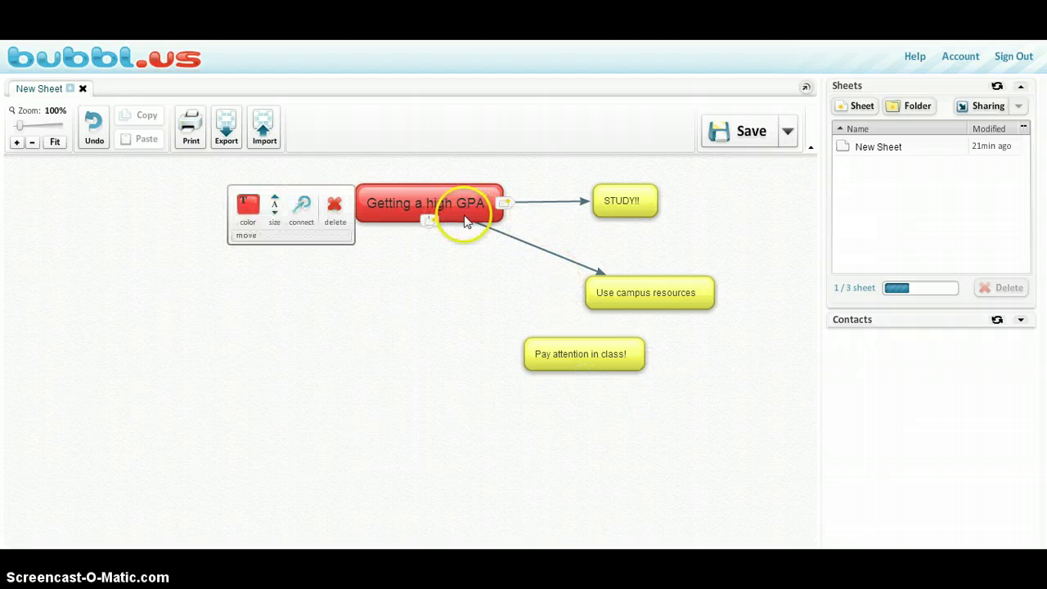
pyautogui.click(417, 250)
pyautogui.moveTo(417, 250); pyautogui.dragTo(553, 343)
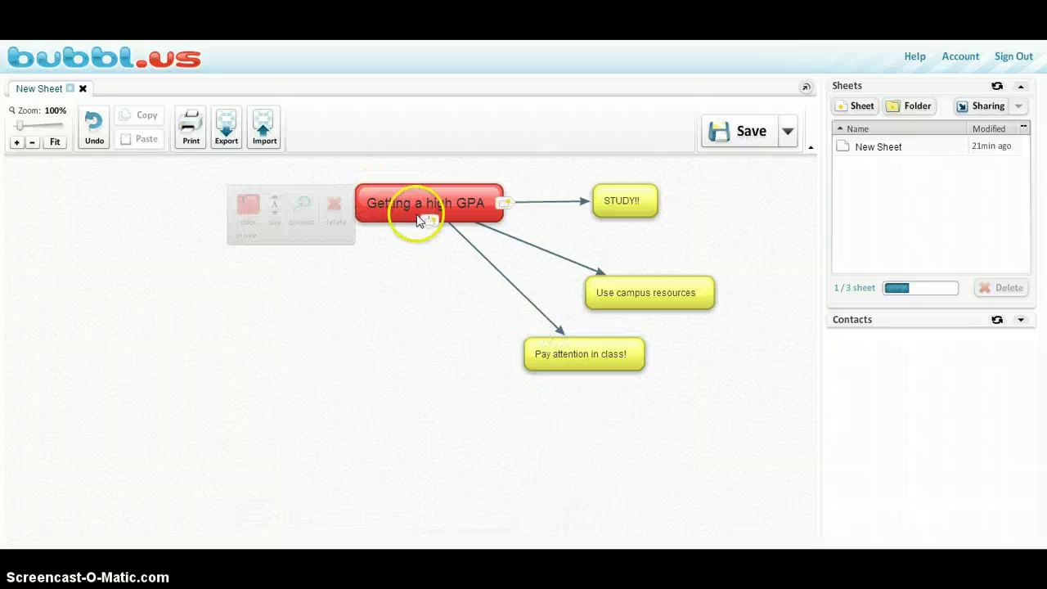
# Step: Add a lower-left bubble 'Attend office hours' and link it from Getting a high GPA
pyautogui.click(506, 204)
pyautogui.moveTo(526, 196); pyautogui.dragTo(319, 343)
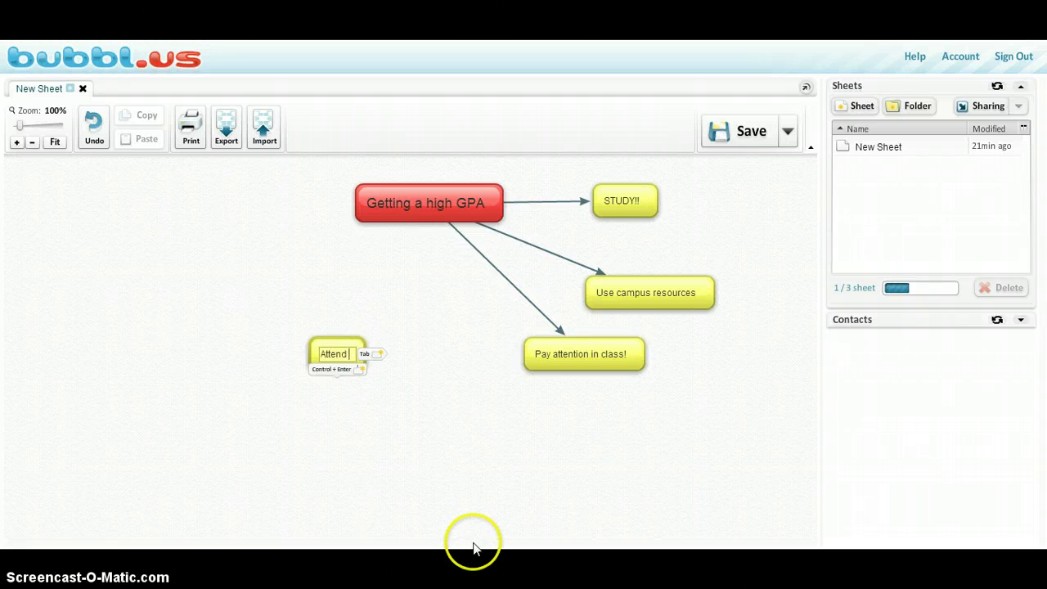
pyautogui.write('Attend office hours')
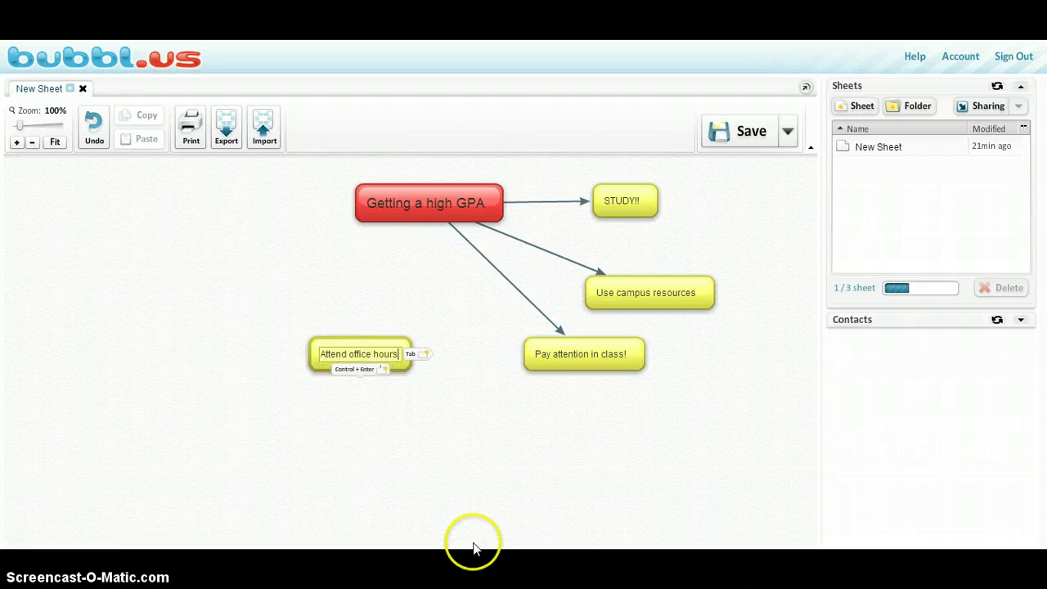
pyautogui.click(385, 320)
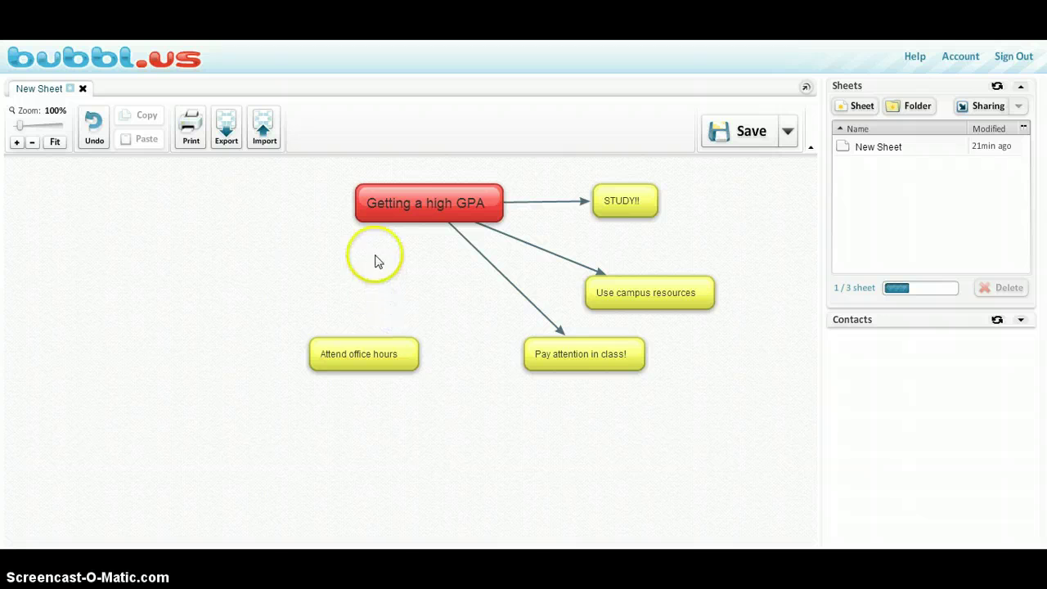
pyautogui.moveTo(433, 204)
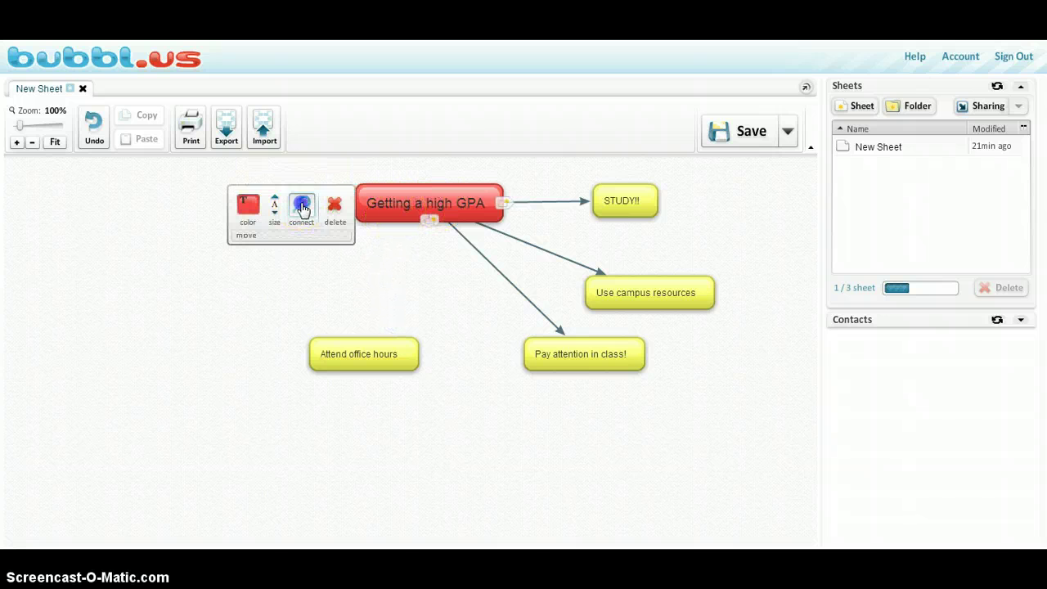
pyautogui.moveTo(302, 209); pyautogui.dragTo(360, 356)
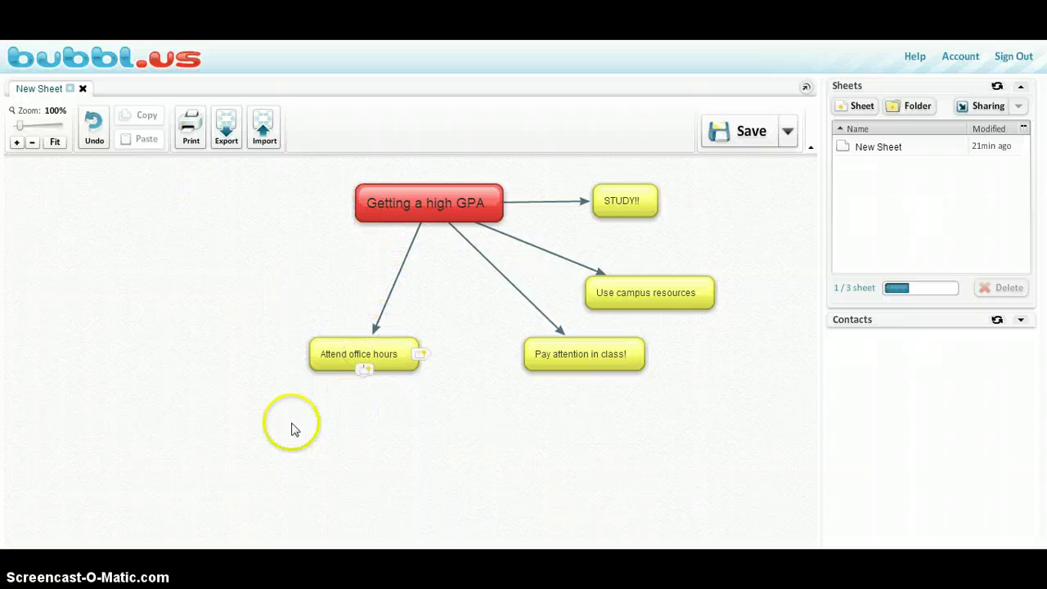
# Step: Add a fifth bubble left of centre reading 'Going to the library!', arrow-linked from the red topic
pyautogui.click(501, 203)
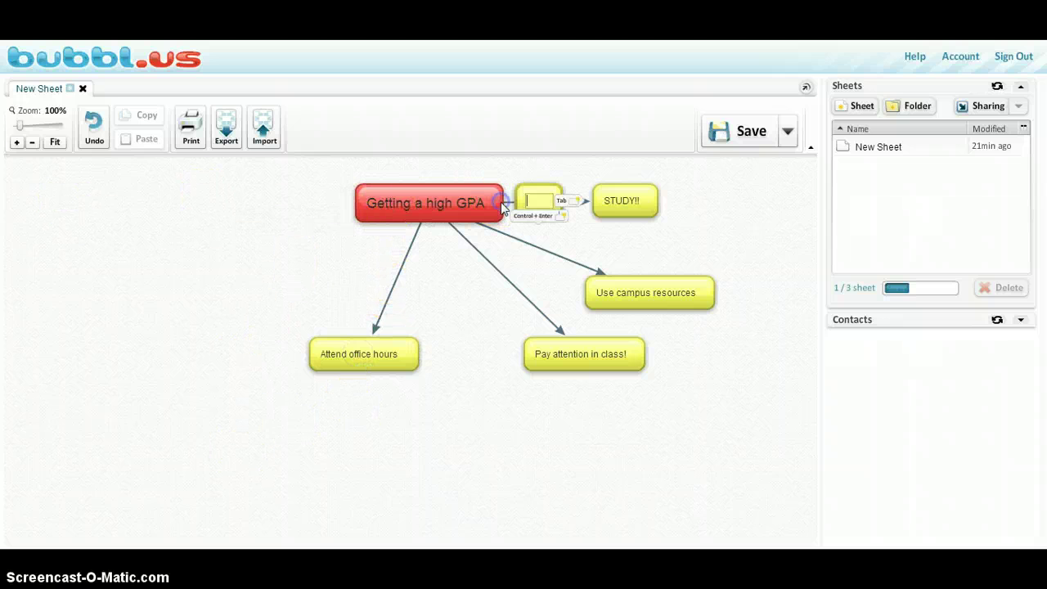
pyautogui.moveTo(536, 193); pyautogui.dragTo(222, 250)
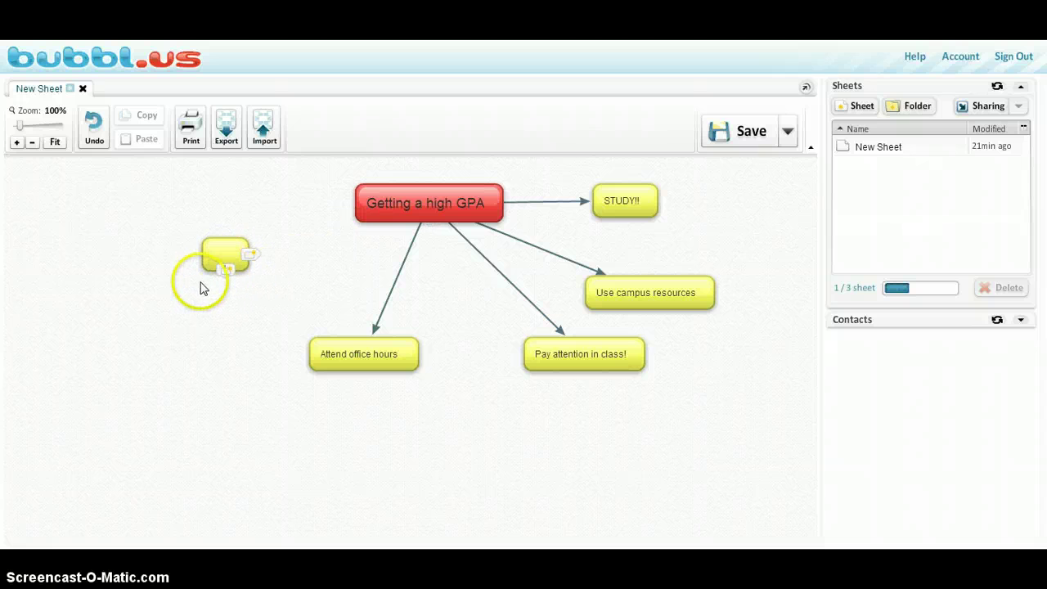
pyautogui.doubleClick(222, 252)
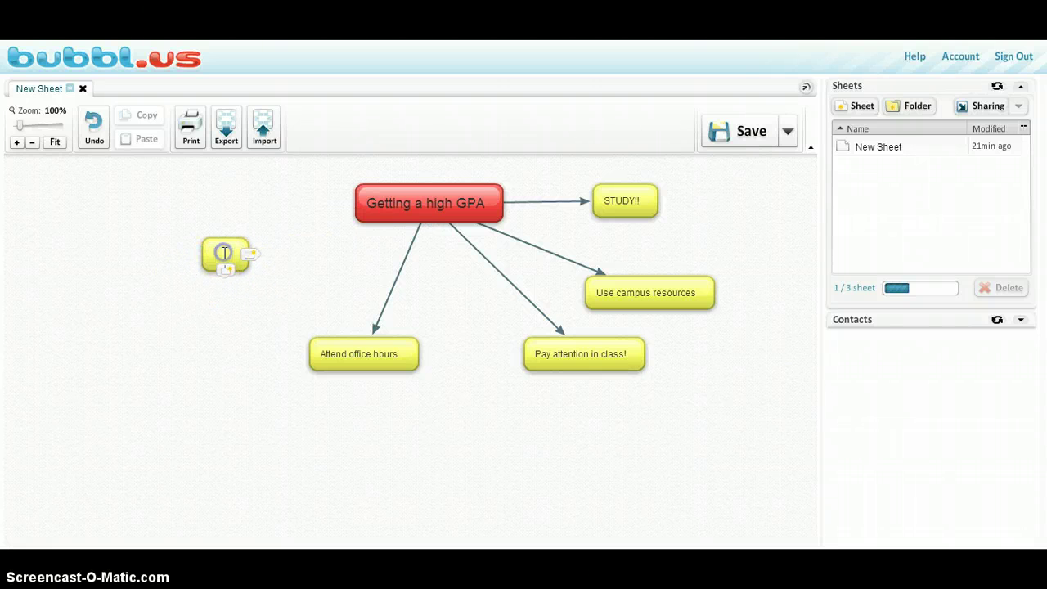
pyautogui.write('Going to th')
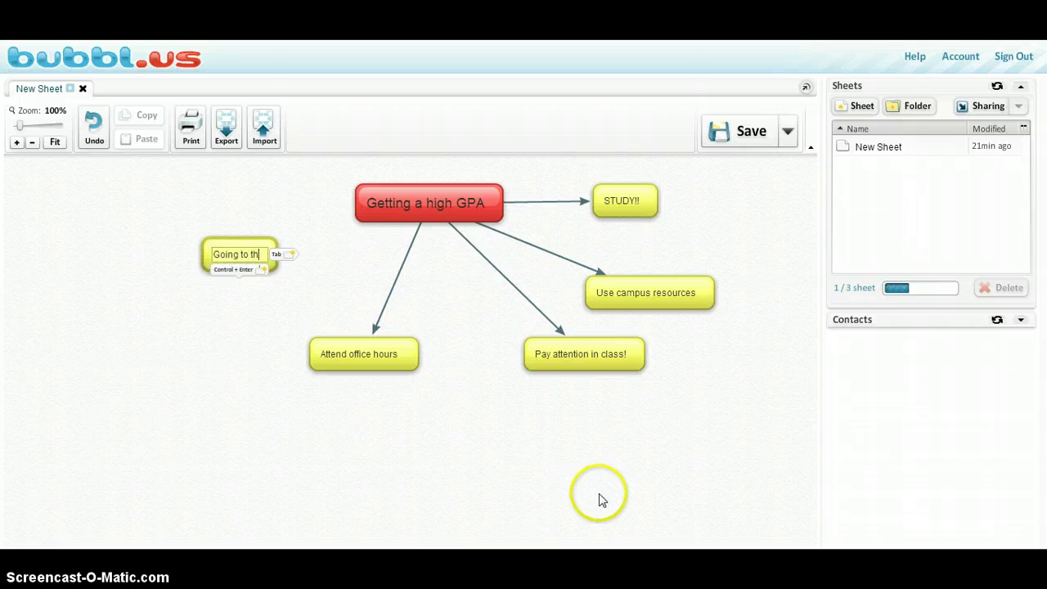
pyautogui.write('e library')
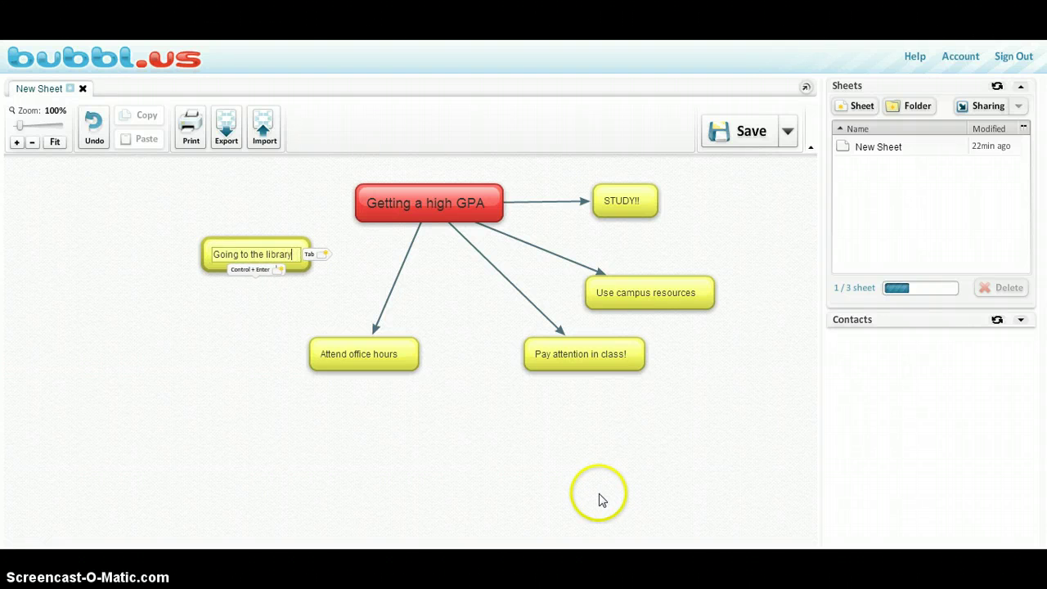
pyautogui.write('!')
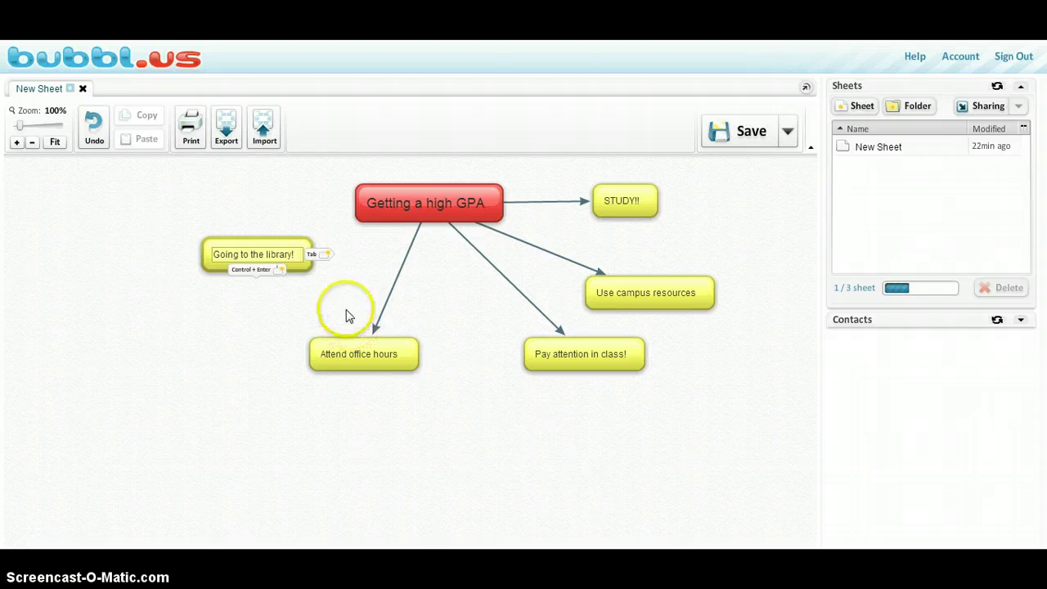
pyautogui.click(311, 292)
pyautogui.moveTo(385, 200)
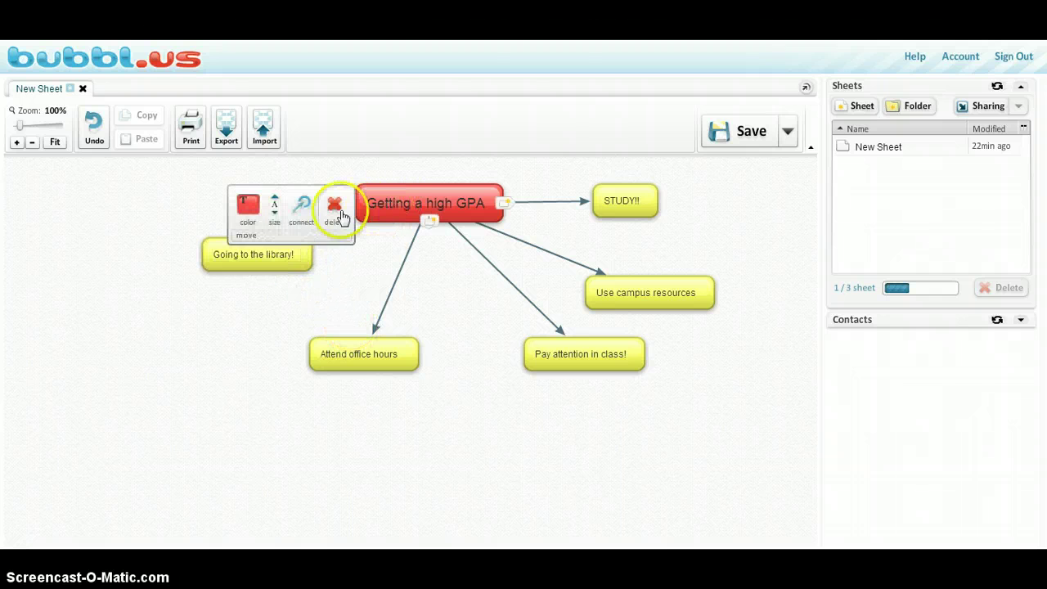
pyautogui.moveTo(301, 205); pyautogui.dragTo(298, 247)
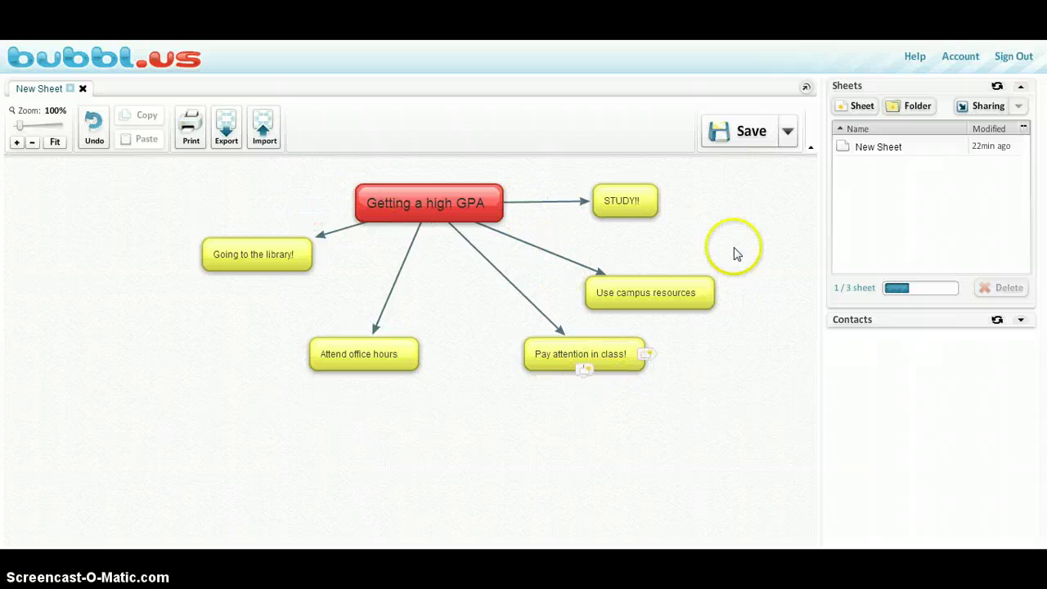
# Step: Enlarge the STUDY!! text two steps and the Attend office hours text one step
pyautogui.moveTo(645, 206)
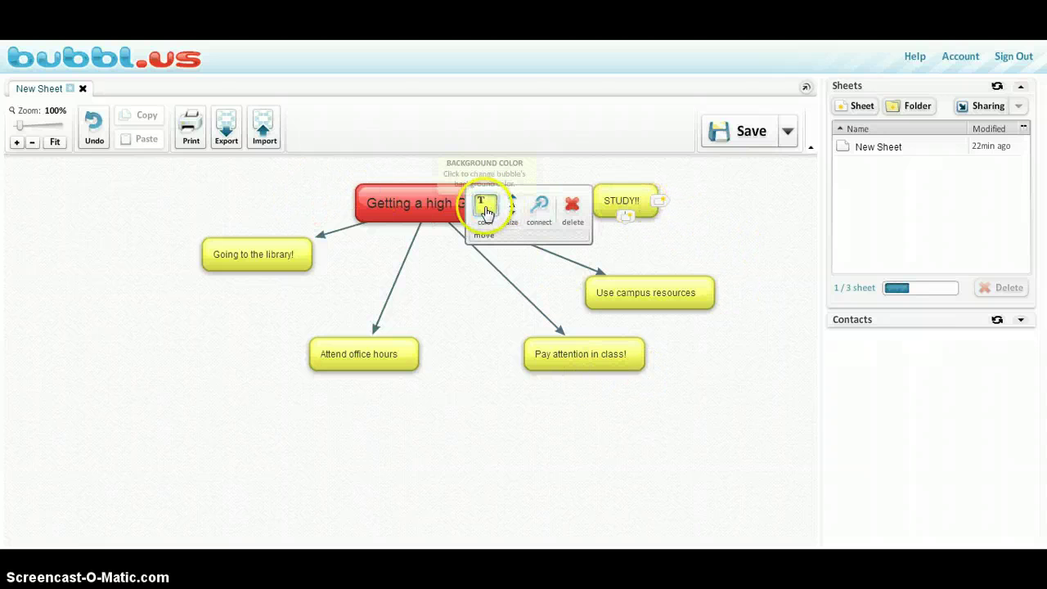
pyautogui.click(514, 202)
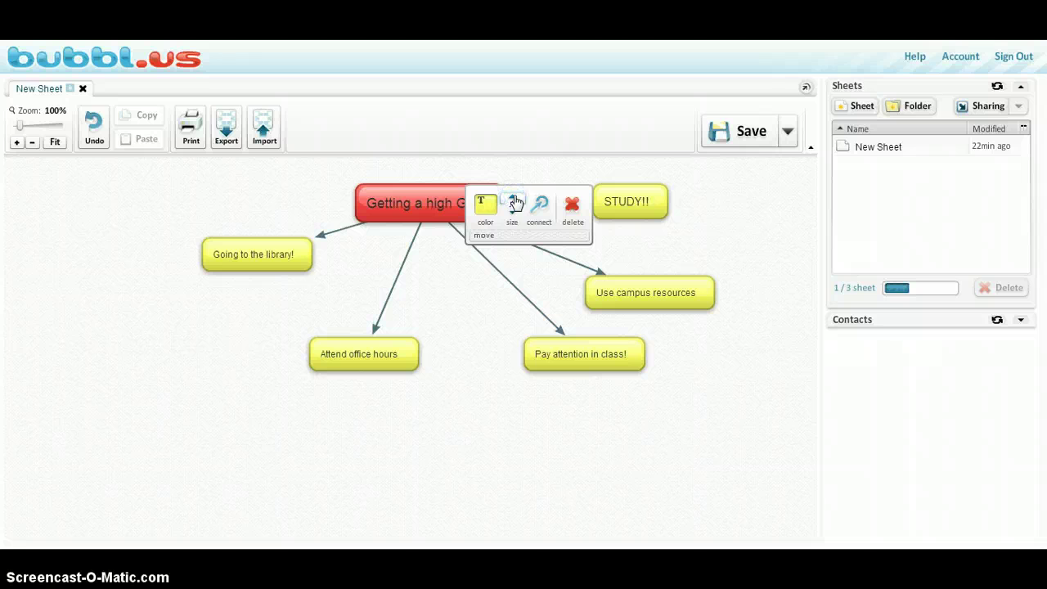
pyautogui.click(513, 202)
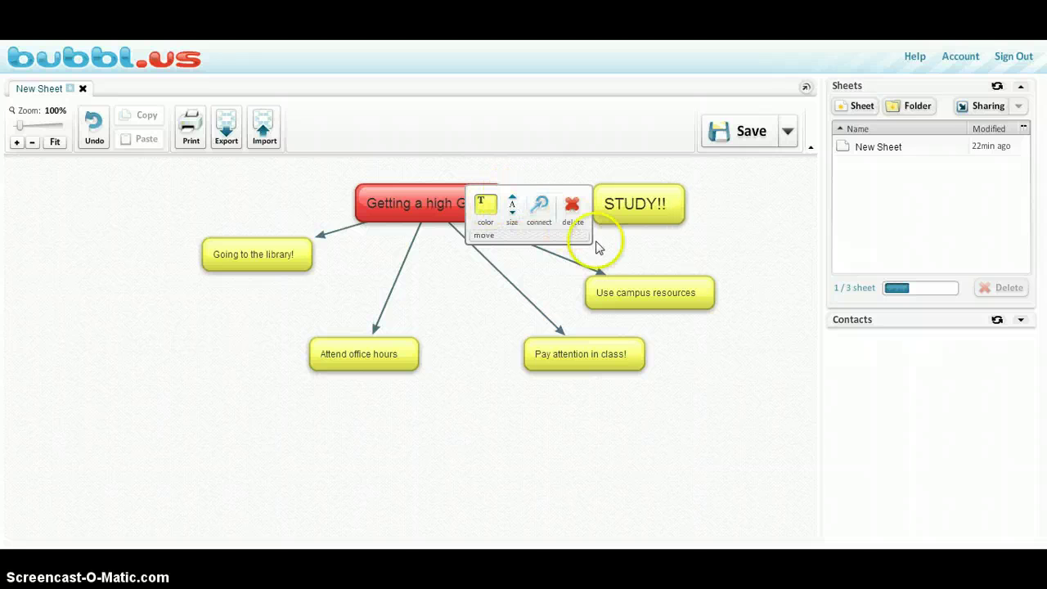
pyautogui.moveTo(378, 356)
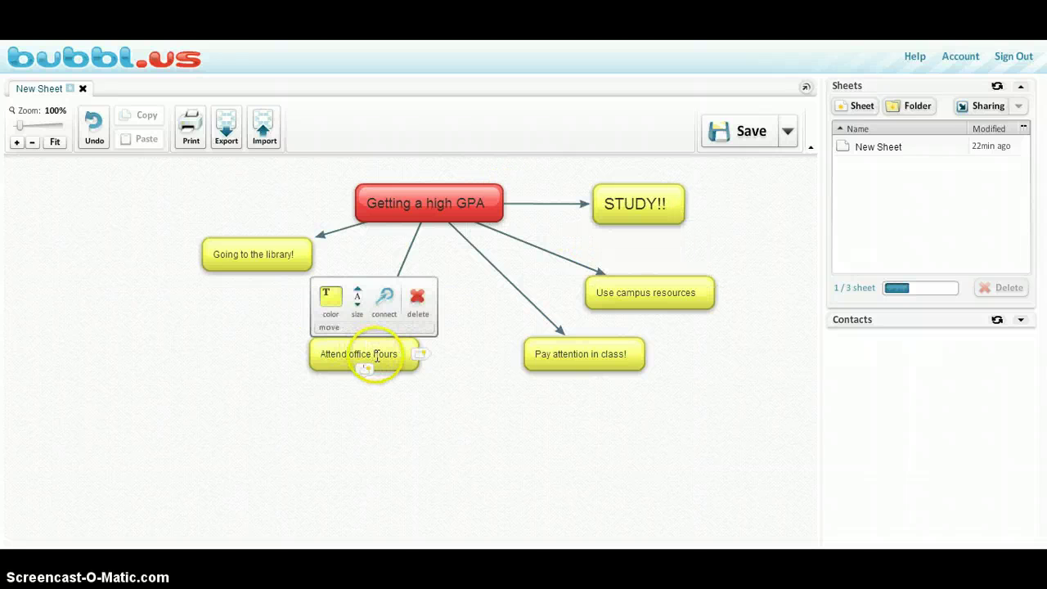
pyautogui.click(358, 299)
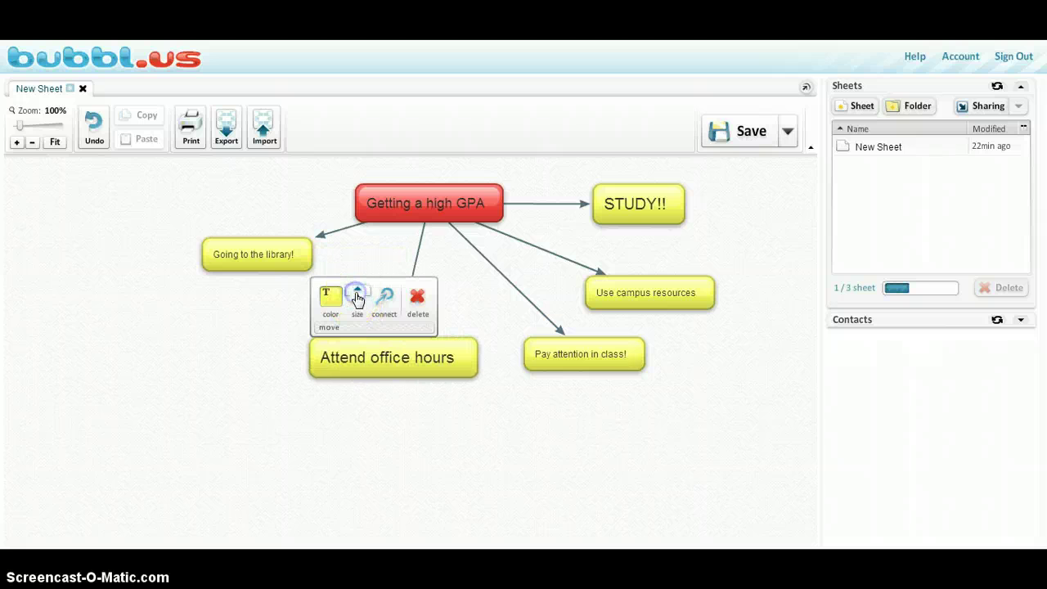
# Step: Colour Attend office hours dark blue, STUDY!! purple, and Use campus resources orange
pyautogui.click(332, 300)
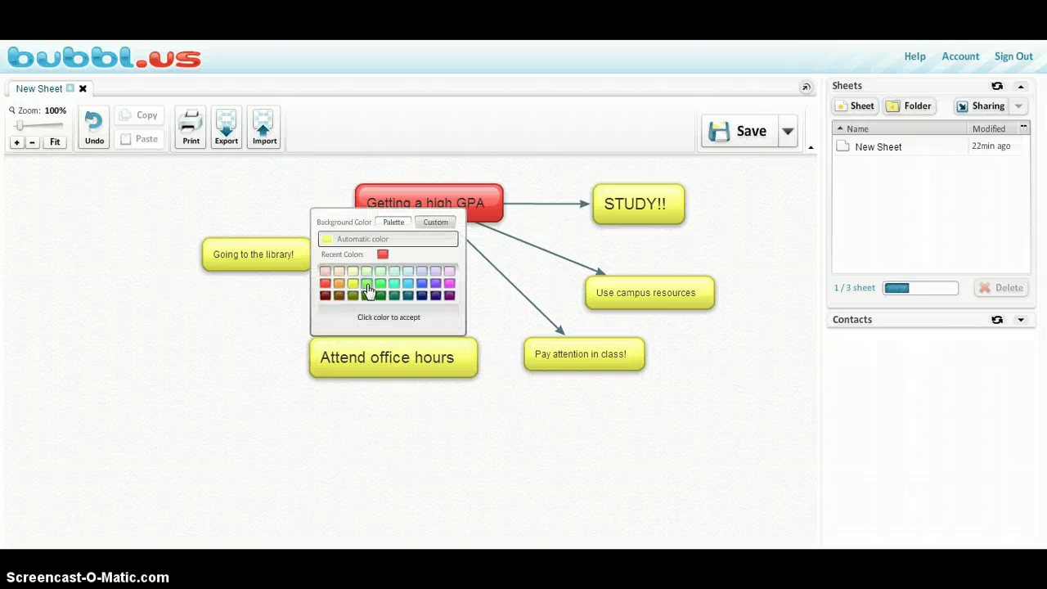
pyautogui.click(423, 299)
pyautogui.moveTo(682, 205)
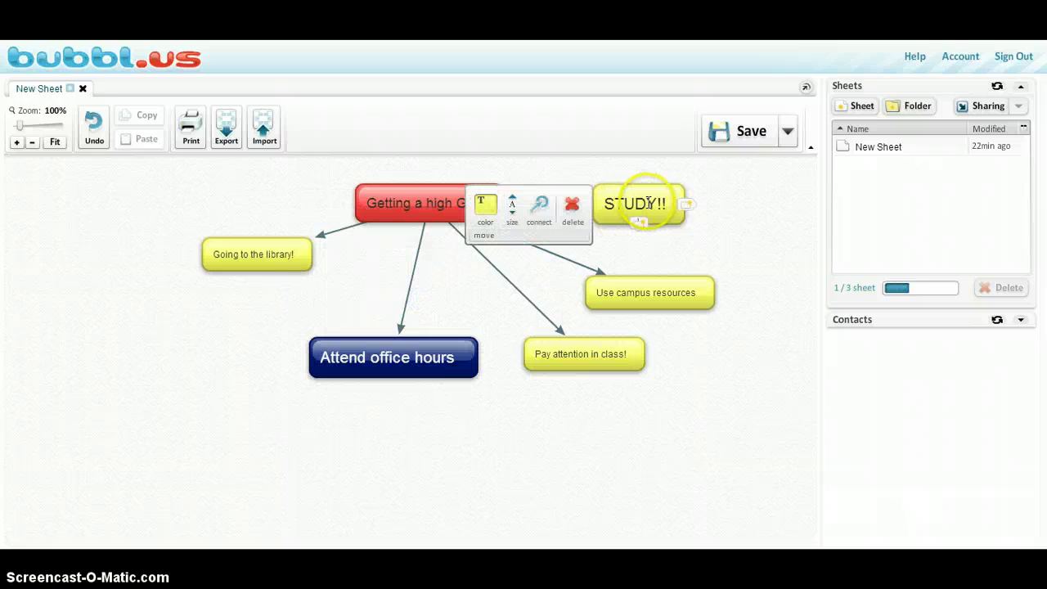
pyautogui.click(486, 211)
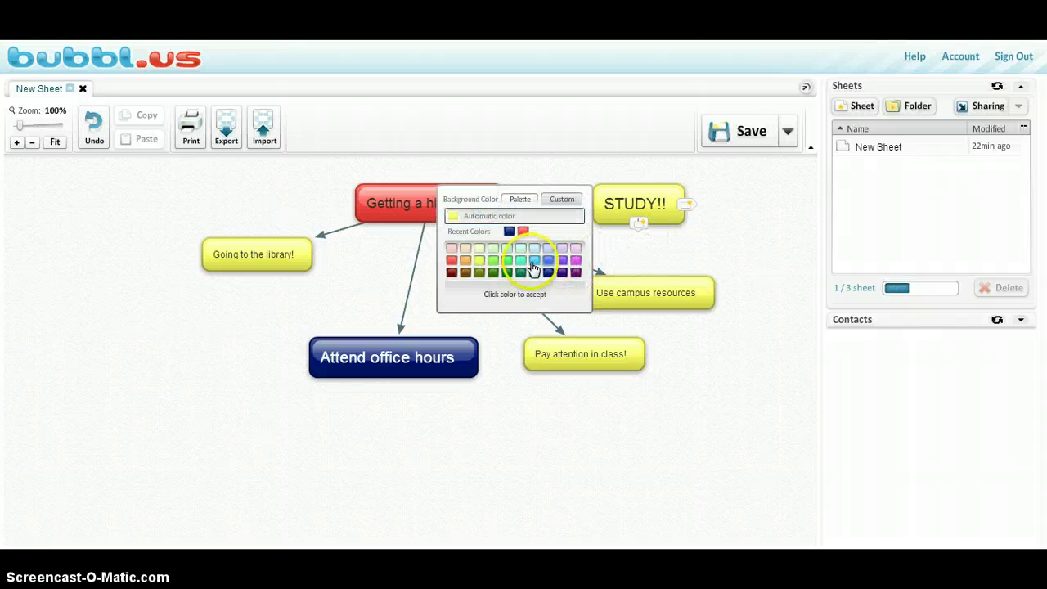
pyautogui.click(576, 272)
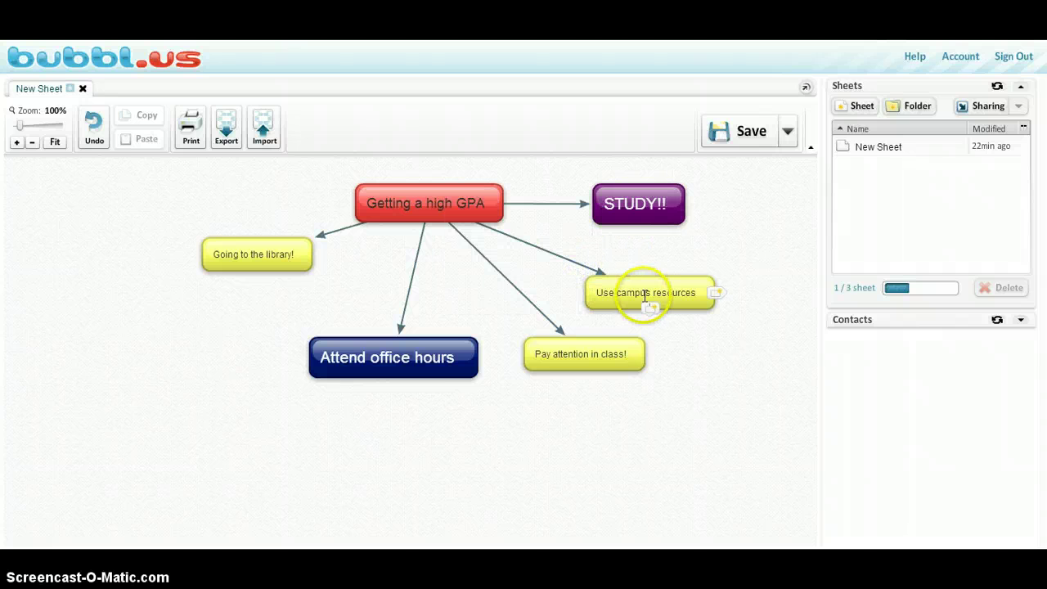
pyautogui.moveTo(645, 293)
pyautogui.click(610, 239)
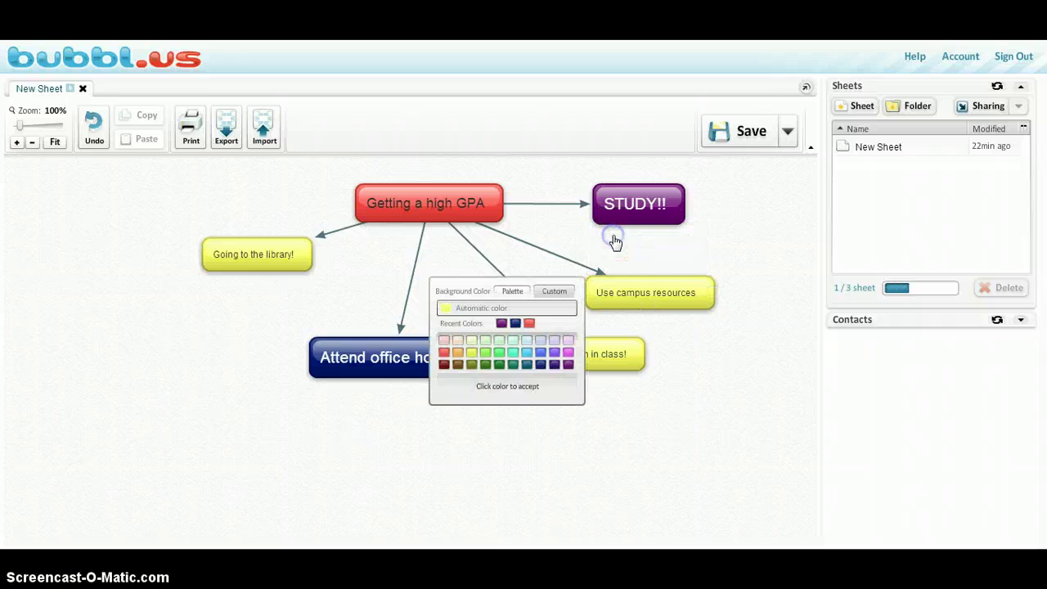
pyautogui.click(457, 353)
# Step: Make the Going to the library! bubble dark green
pyautogui.click(587, 347)
pyautogui.click(575, 344)
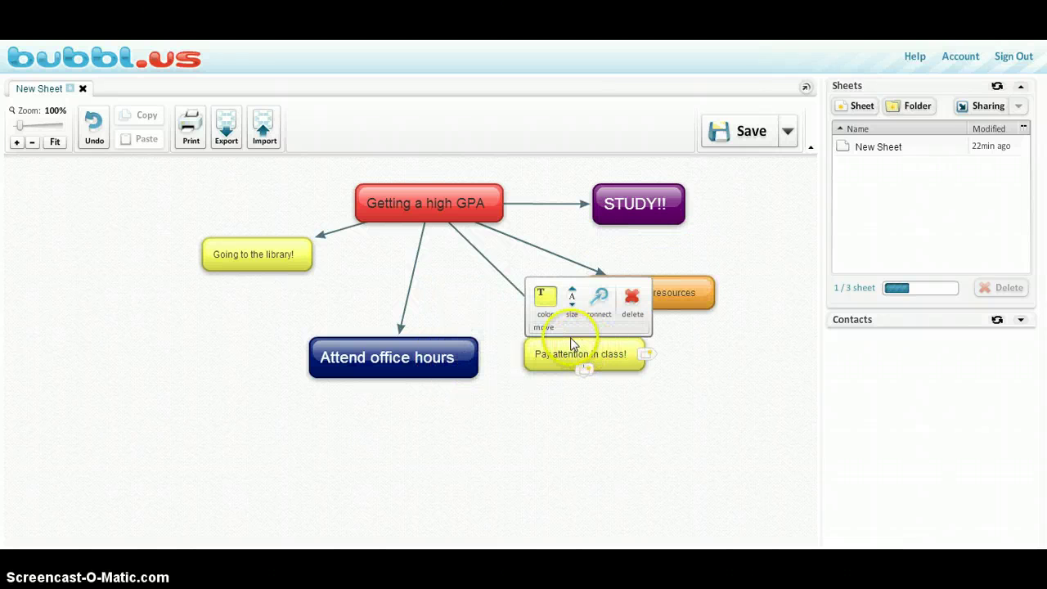
pyautogui.click(262, 247)
pyautogui.click(222, 198)
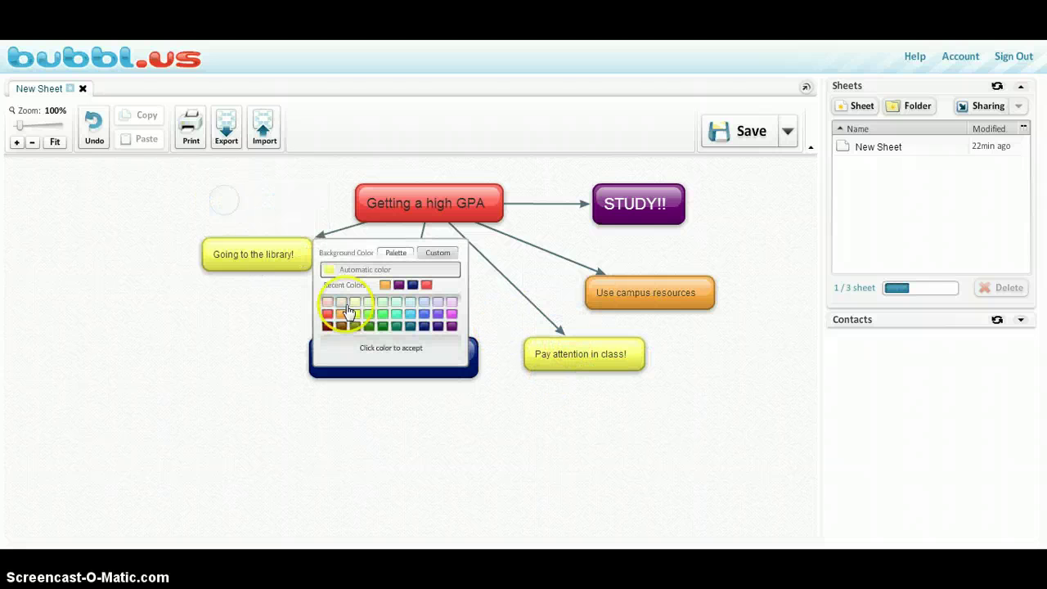
pyautogui.click(382, 327)
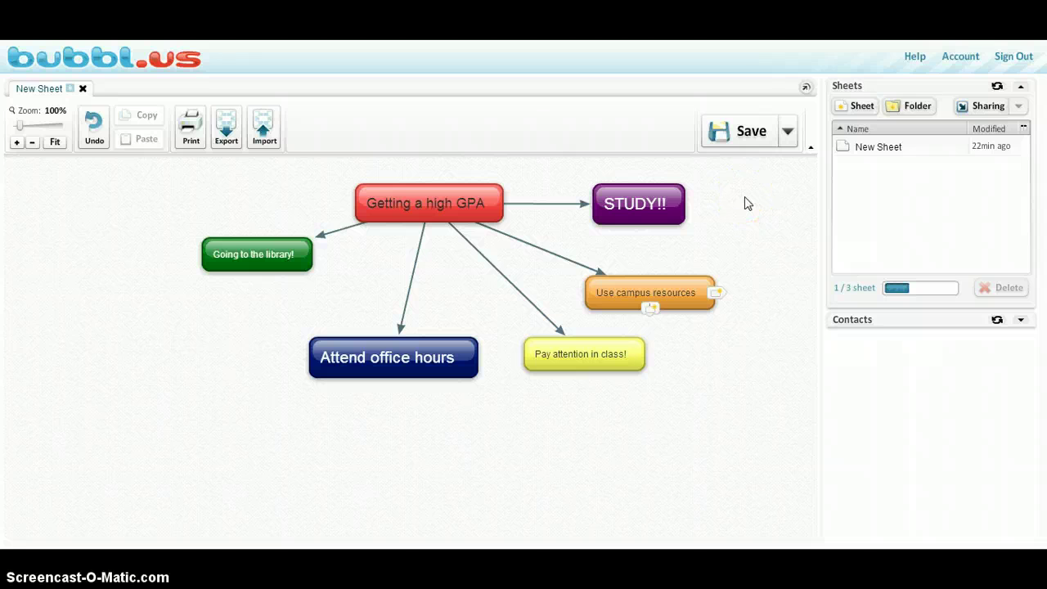
# Step: Save a copy of the map as 'Getting a high GPA concept map' and select that new sheet
pyautogui.click(789, 138)
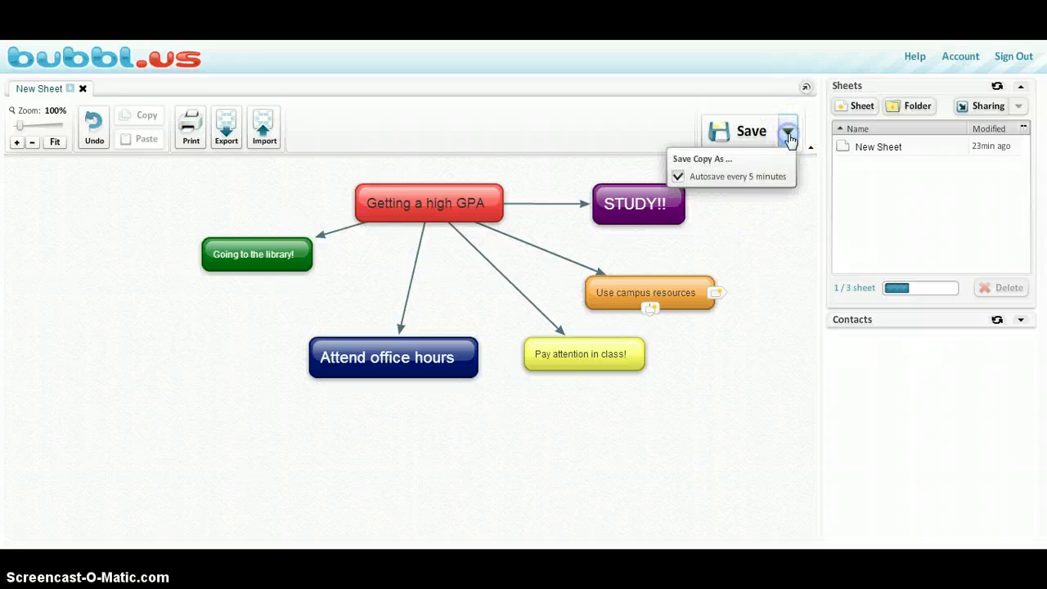
pyautogui.click(716, 160)
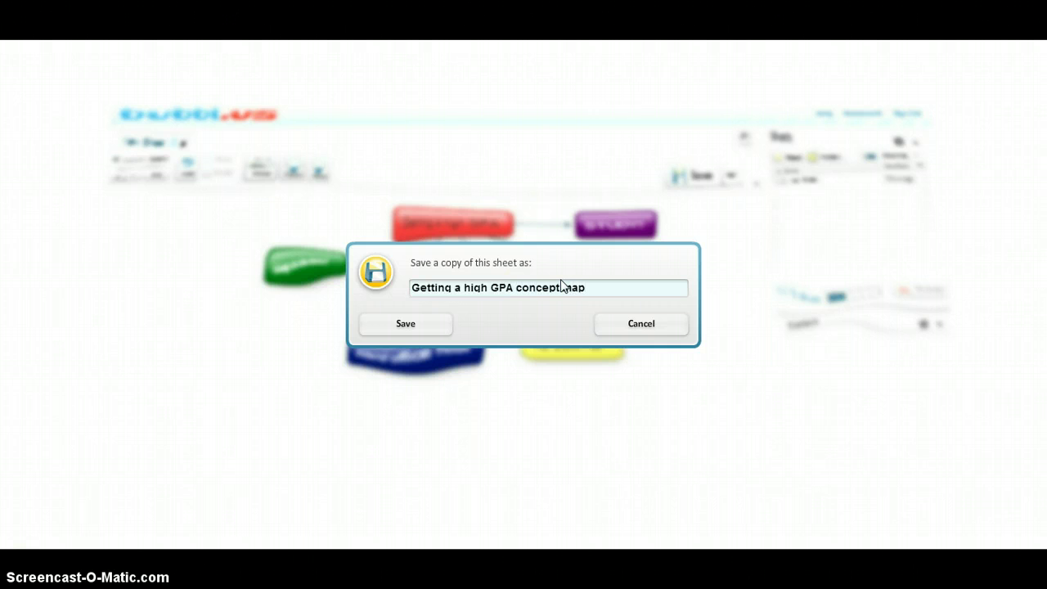
pyautogui.click(400, 325)
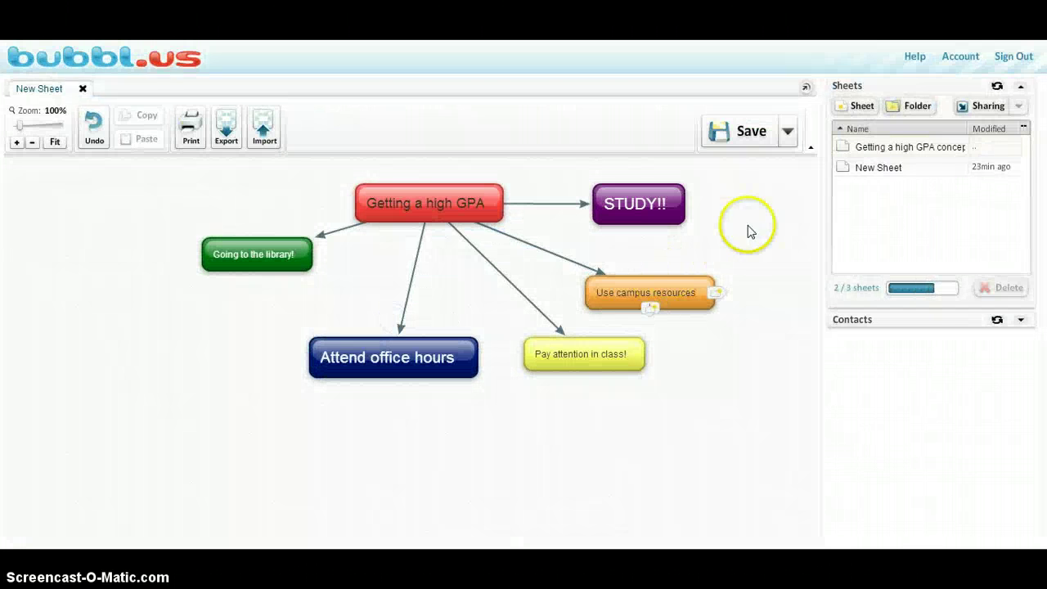
pyautogui.click(887, 154)
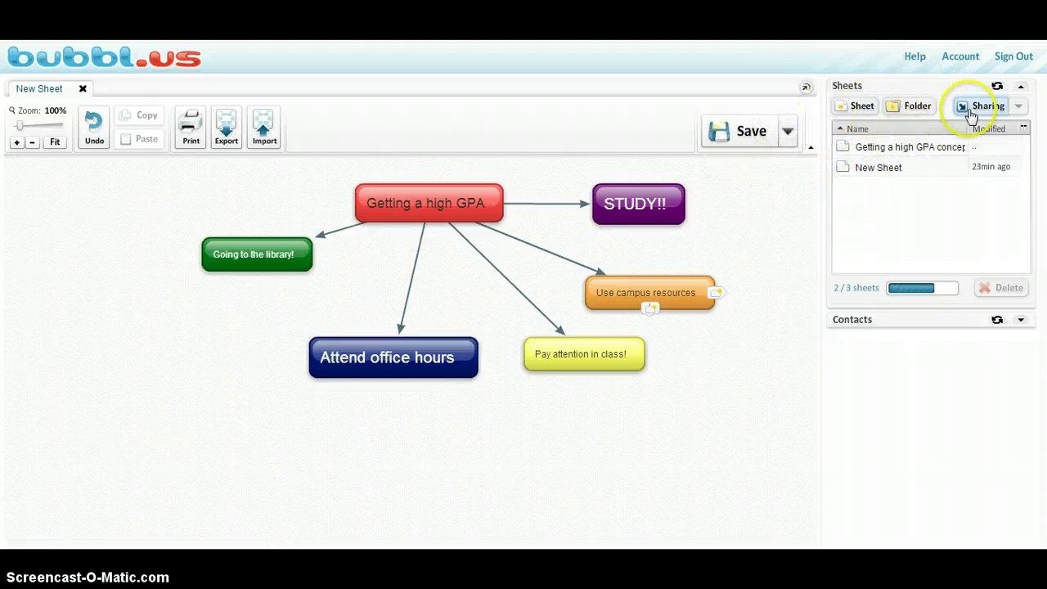
# Step: Create a read-only link to the 'Getting a high GPA concept map' sheet and copy its URL
pyautogui.click(918, 148)
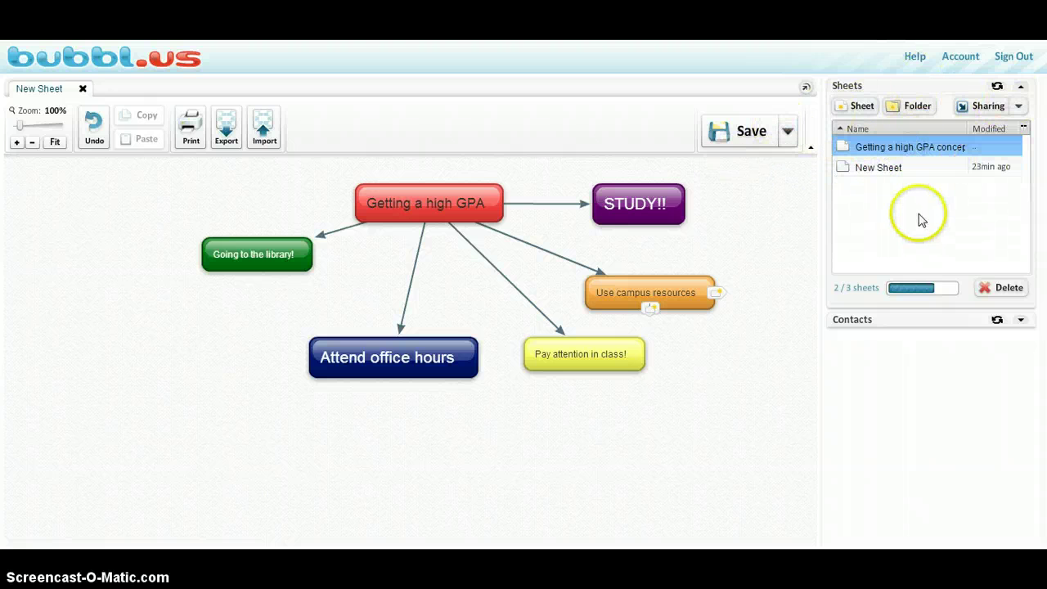
pyautogui.click(1020, 107)
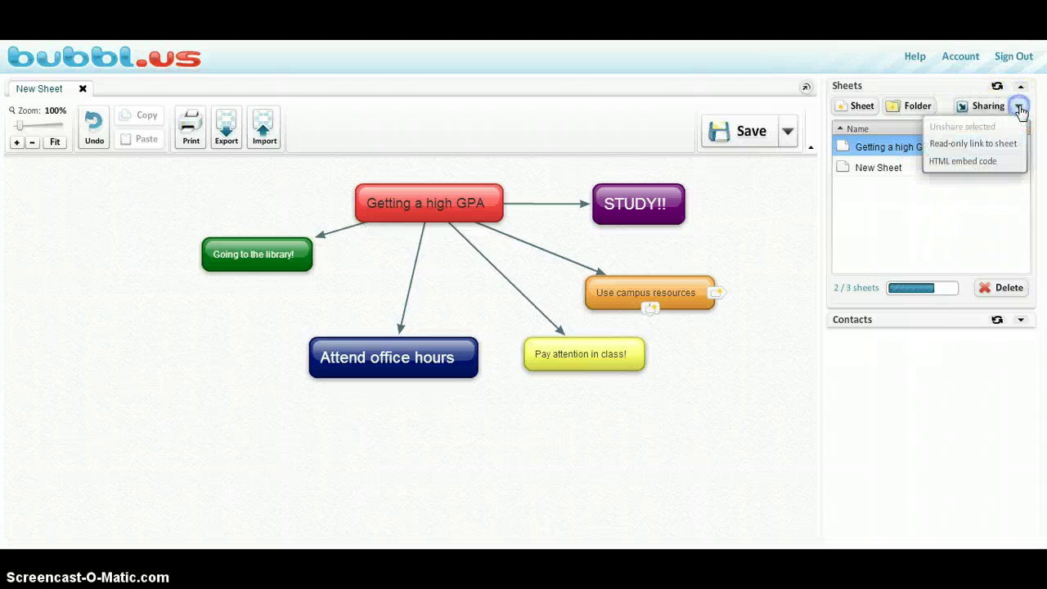
pyautogui.click(982, 152)
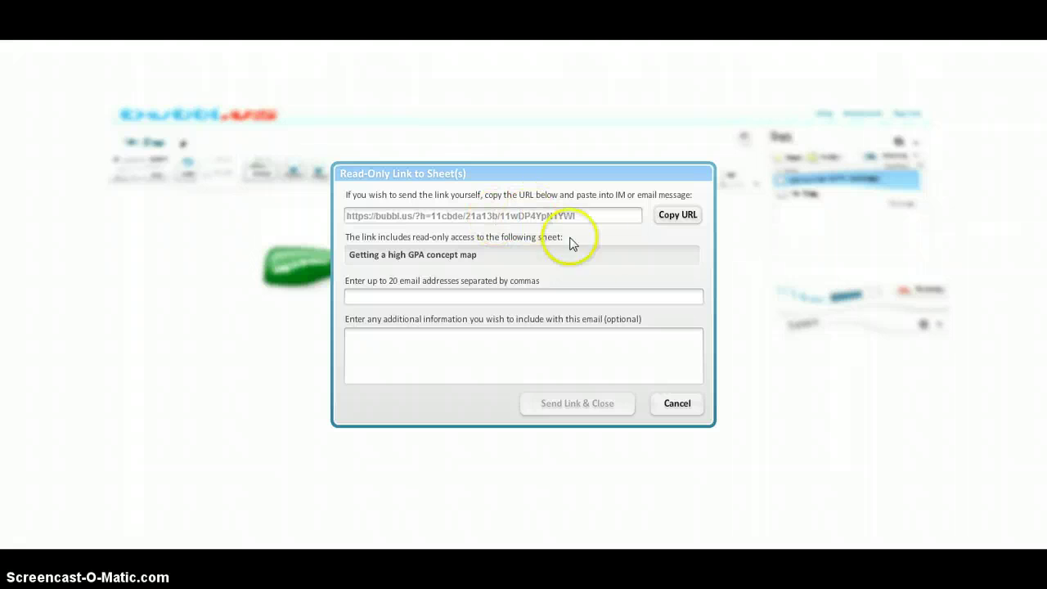
pyautogui.click(597, 210)
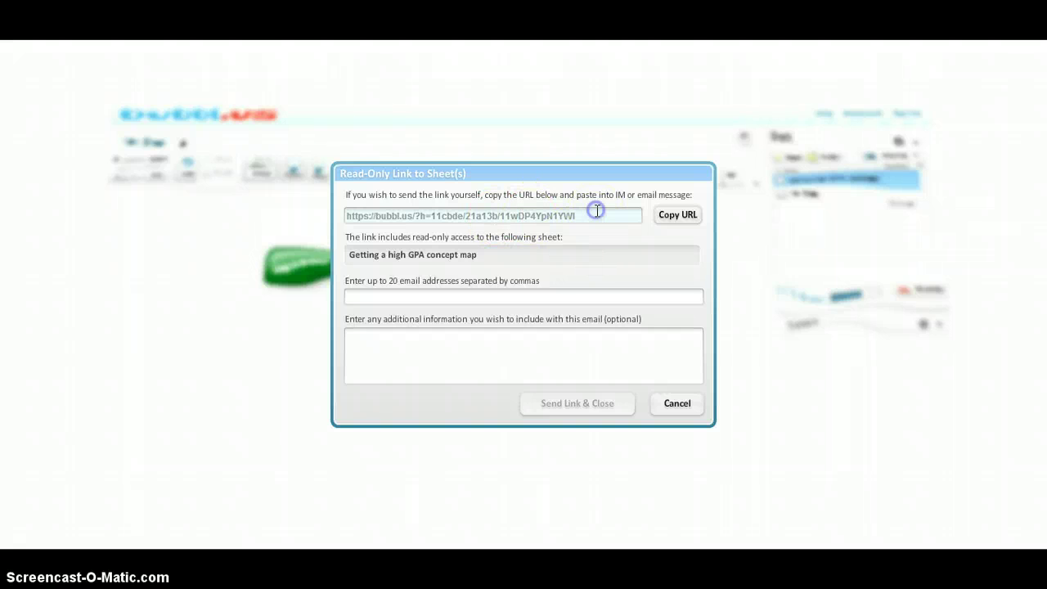
pyautogui.click(672, 219)
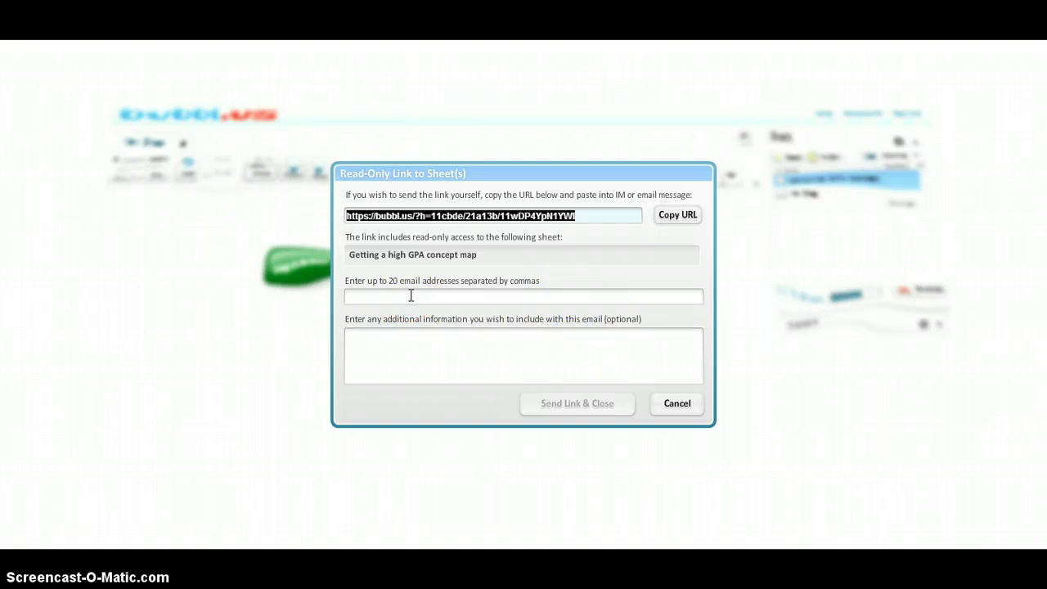
# Step: Enter the recipient's e-mail address and a short study-tips note, then send the link
pyautogui.click(458, 295)
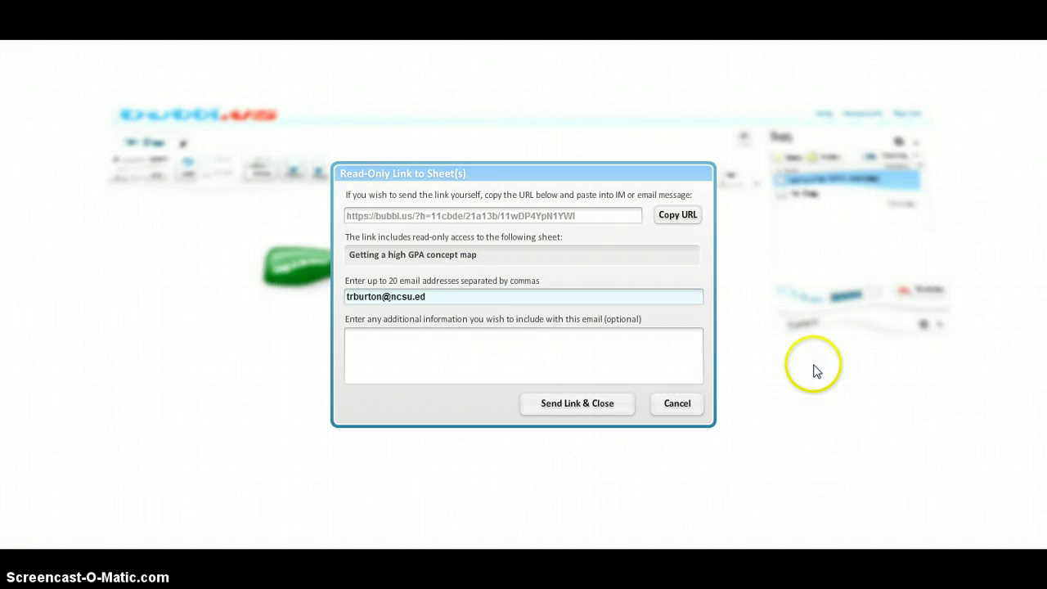
pyautogui.click(501, 355)
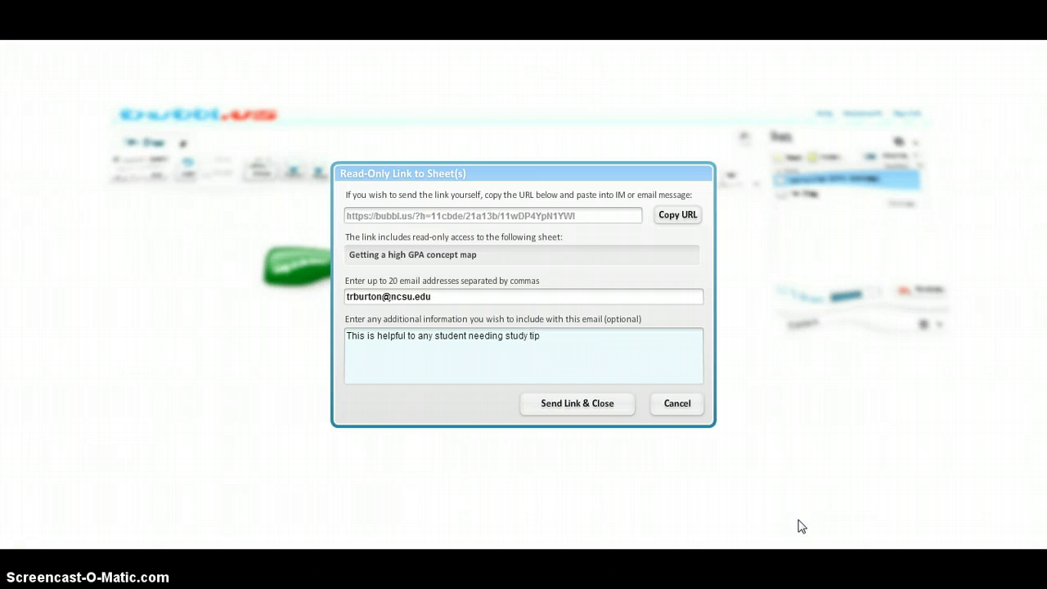
pyautogui.click(554, 413)
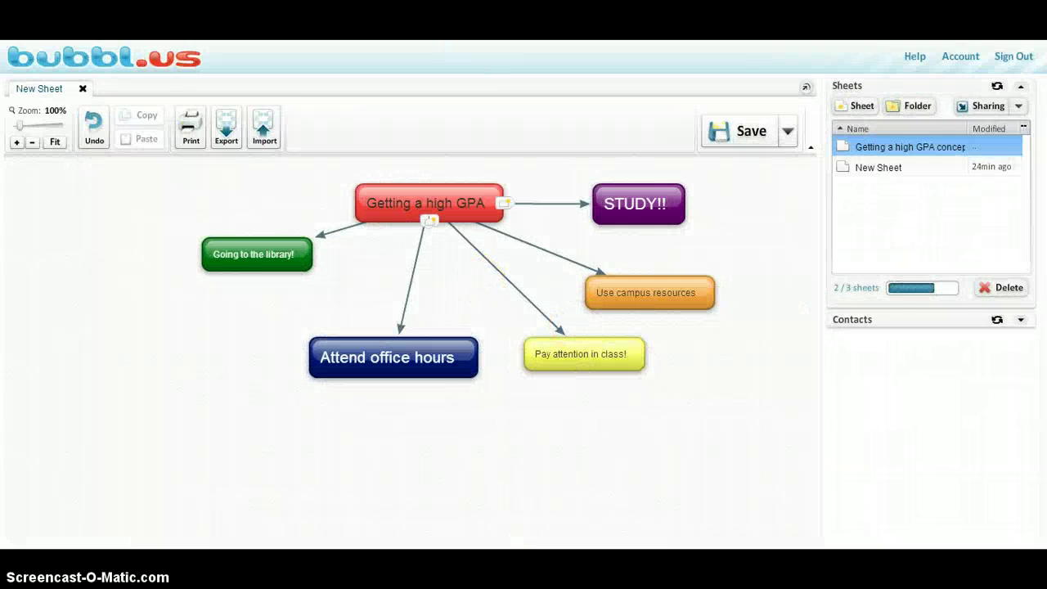
# Step: Paste the copied read-only link into a new Chrome tab and load the shared map
pyautogui.hotkey('ctrl', 't')
pyautogui.rightClick(470, 41)
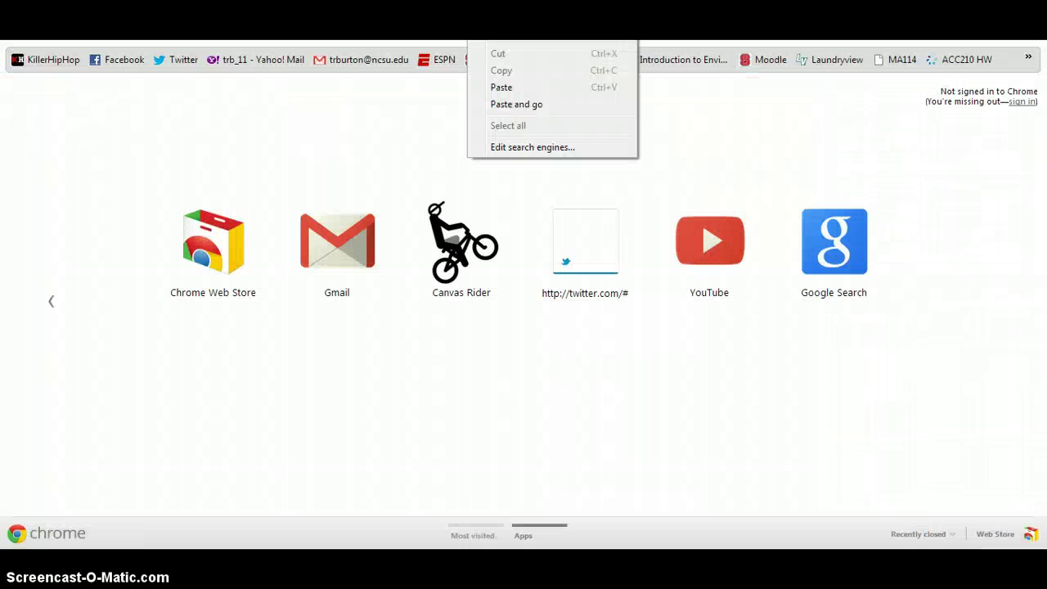
pyautogui.click(522, 104)
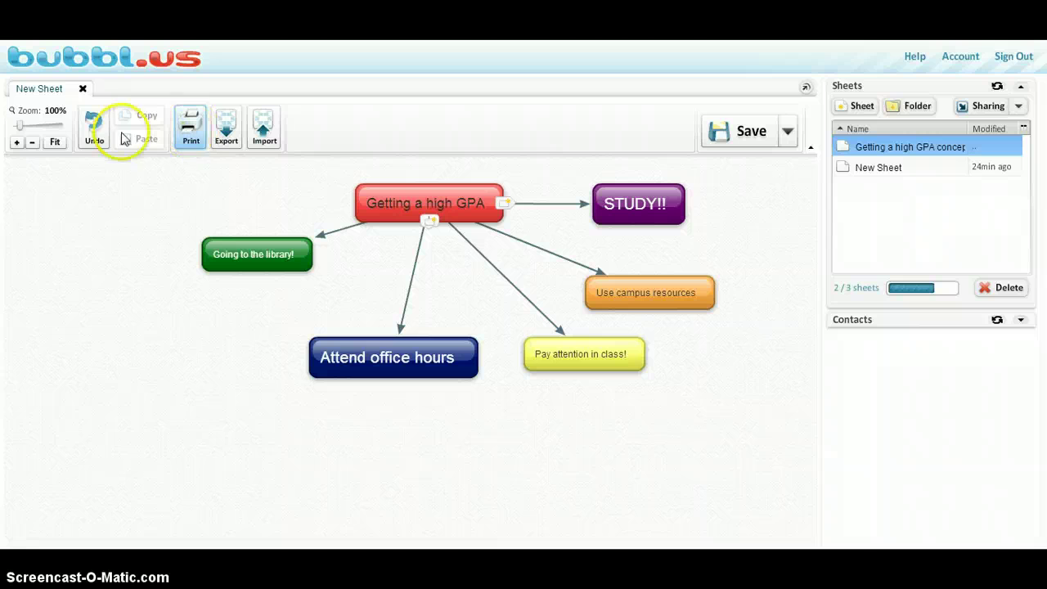
pyautogui.click(16, 144)
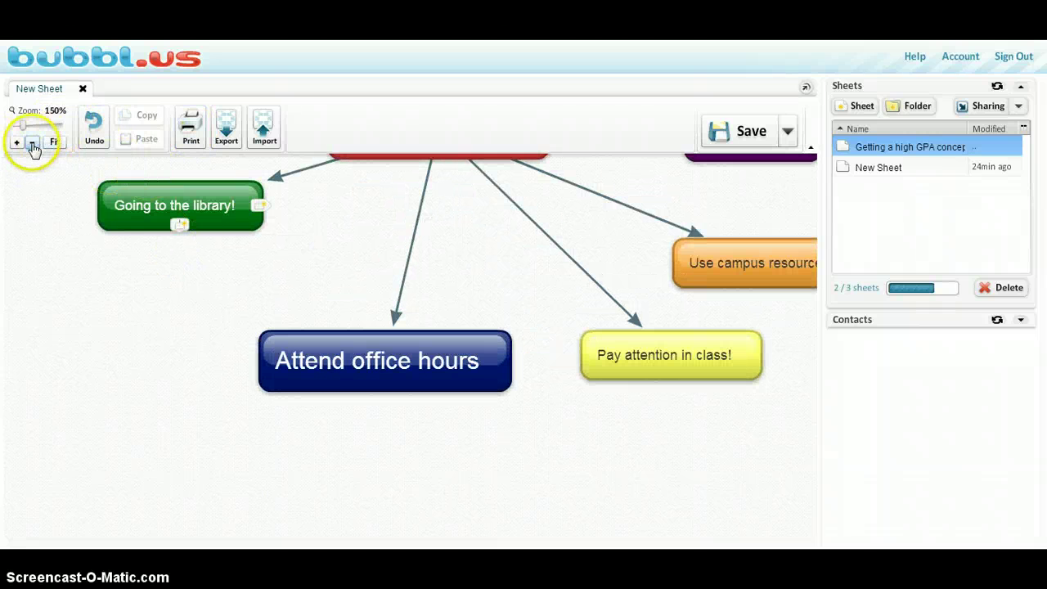
pyautogui.click(32, 142)
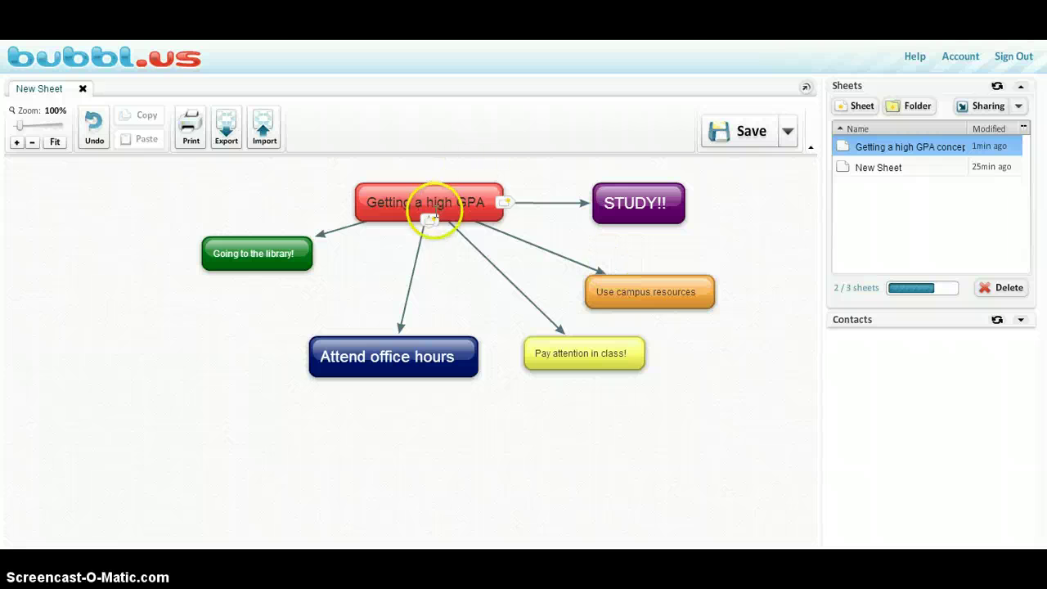
pyautogui.click(624, 208)
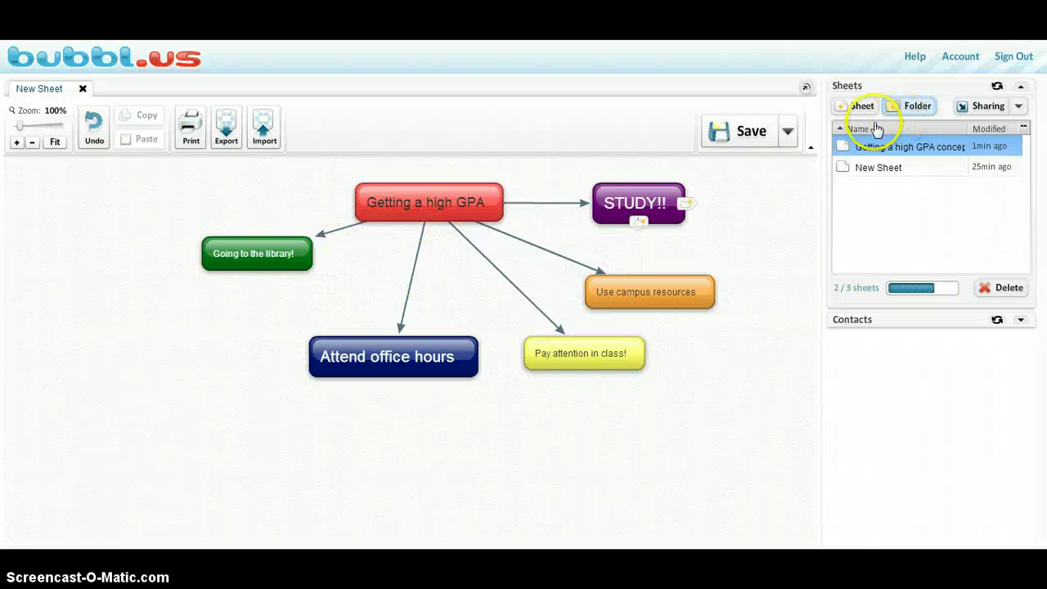
pyautogui.click(411, 195)
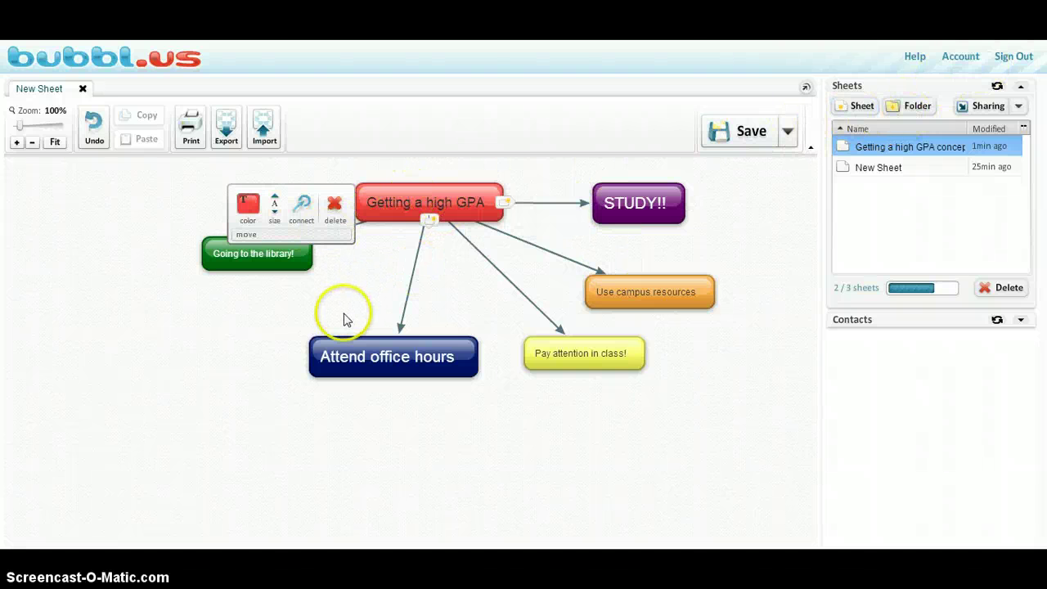